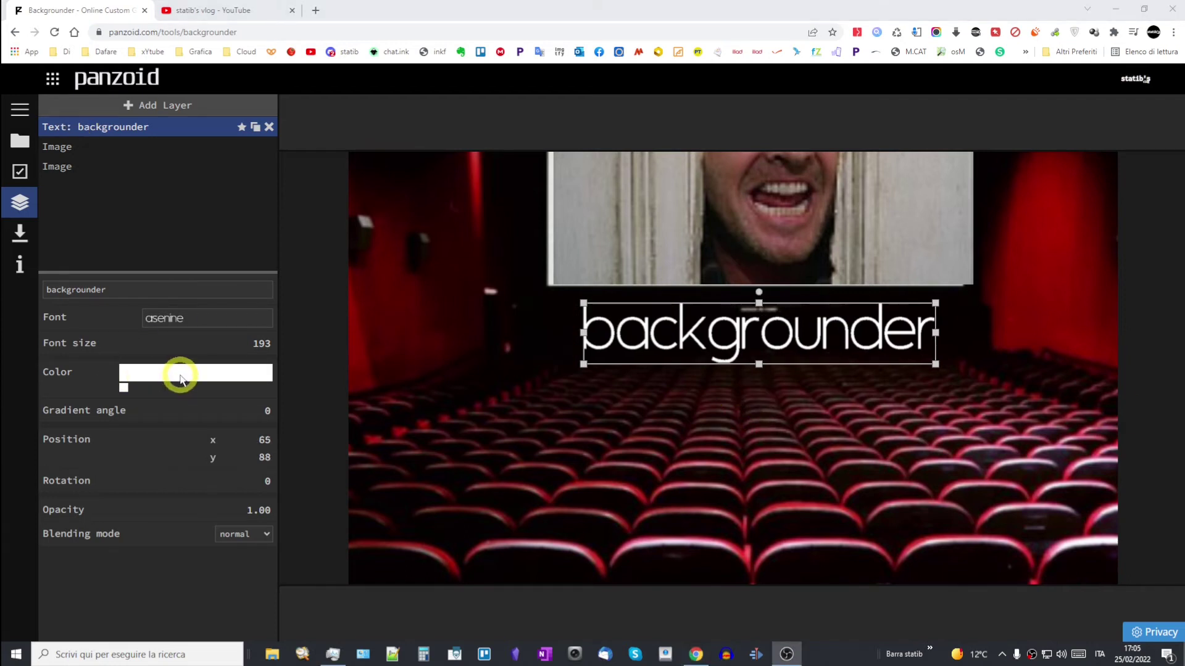
Step: Add a second colour stop at the end of the backgrounder text's gradient and set it to red (#ff0000)
left_click(180, 376)
left_click_drag(180, 389, 270, 395)
left_click(268, 390)
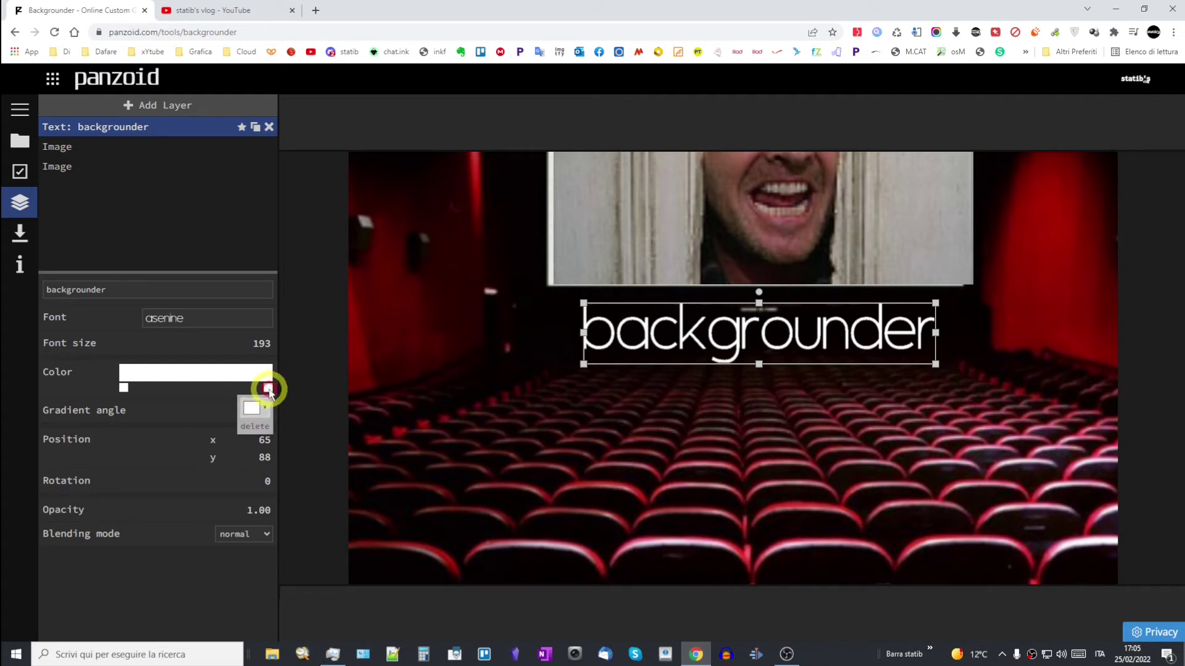
left_click(267, 410)
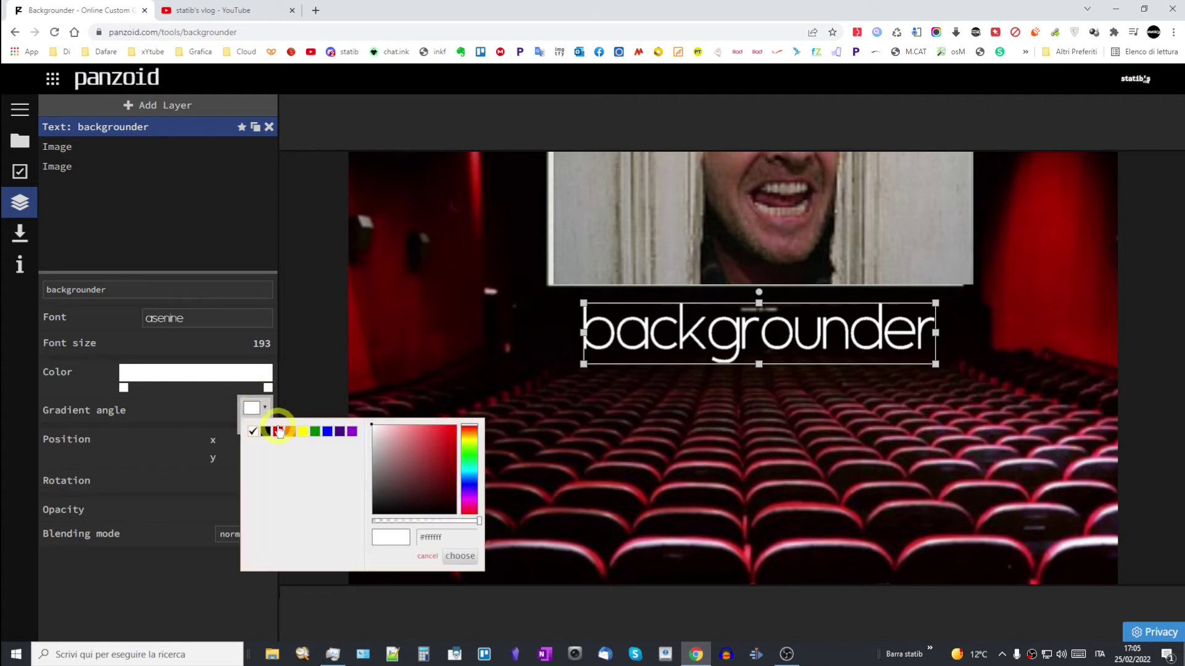
left_click(278, 432)
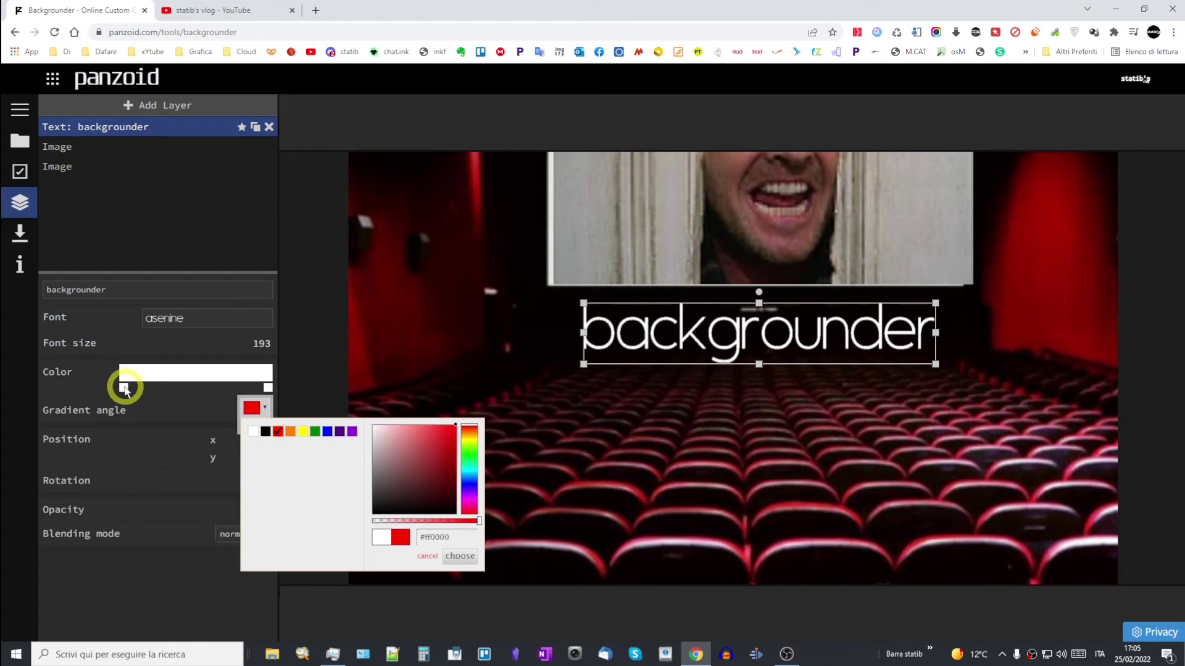
left_click(453, 557)
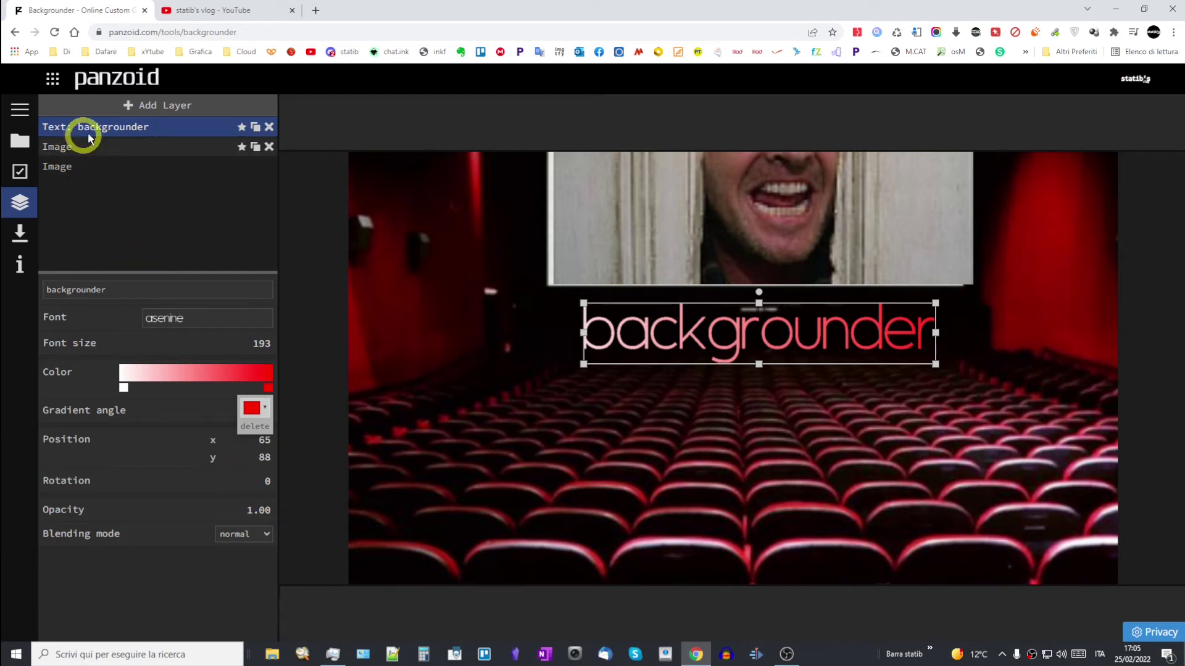
Step: Add a Group layer and nest the backgrounder text and both image layers inside it
left_click(137, 106)
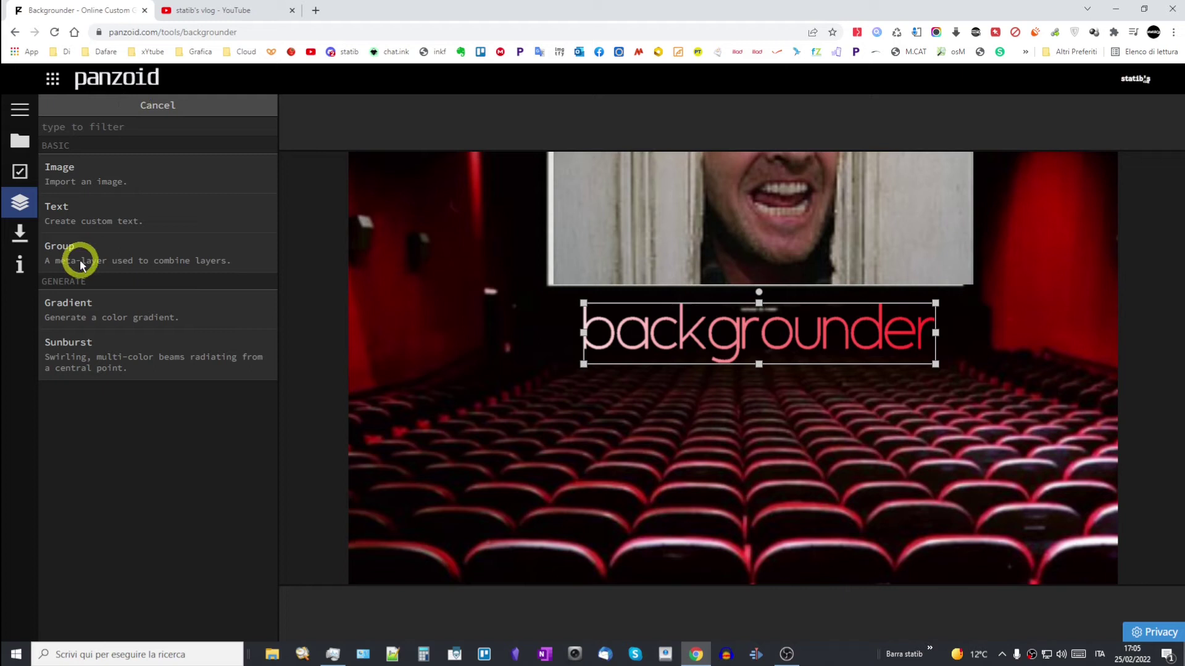
left_click(56, 254)
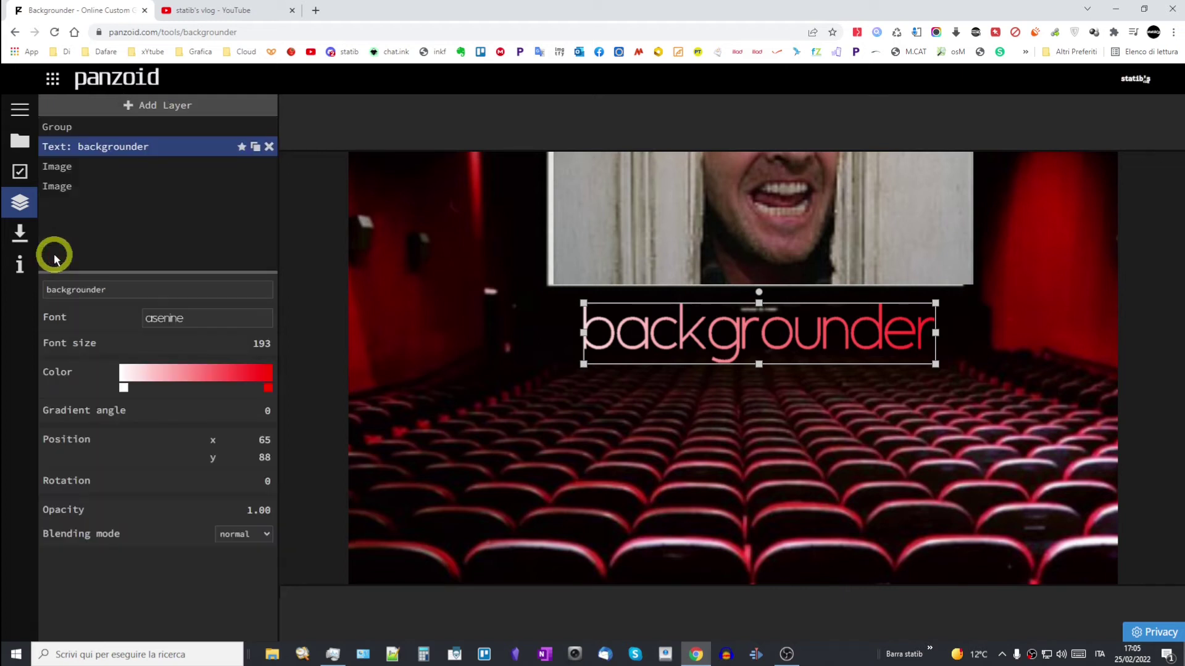
left_click_drag(106, 153, 111, 124)
mouse_move(80, 165)
left_mouse_down()
mouse_move(58, 169)
mouse_move(95, 151)
mouse_move(56, 188)
mouse_move(84, 174)
left_mouse_up()
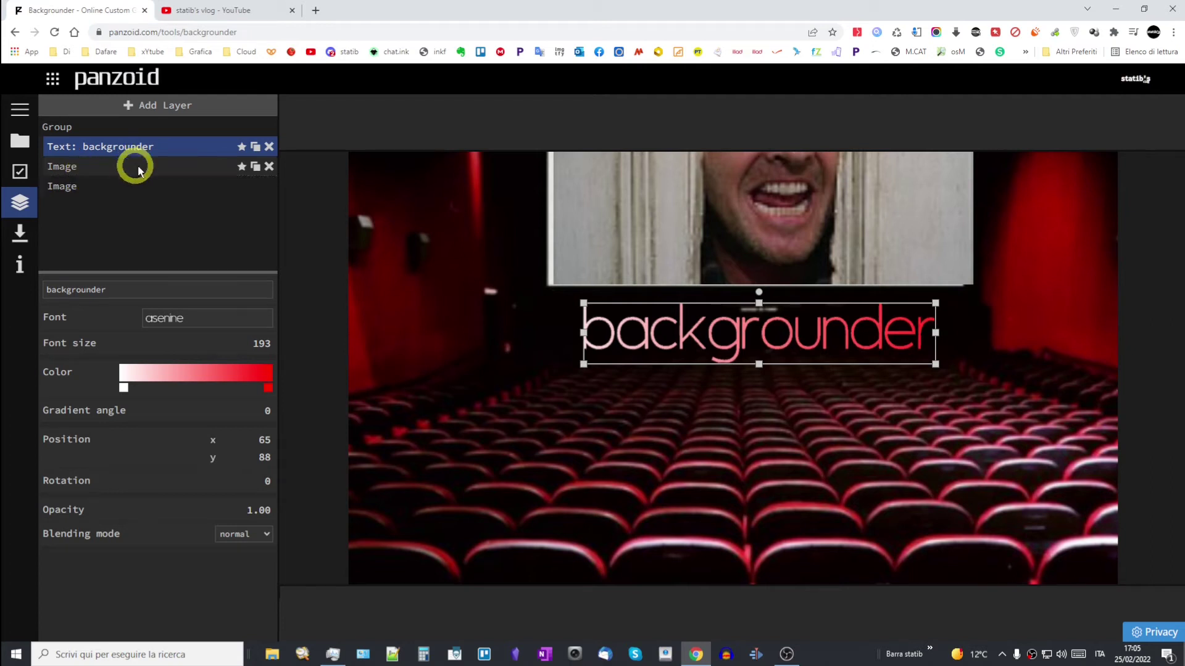
left_click(69, 132)
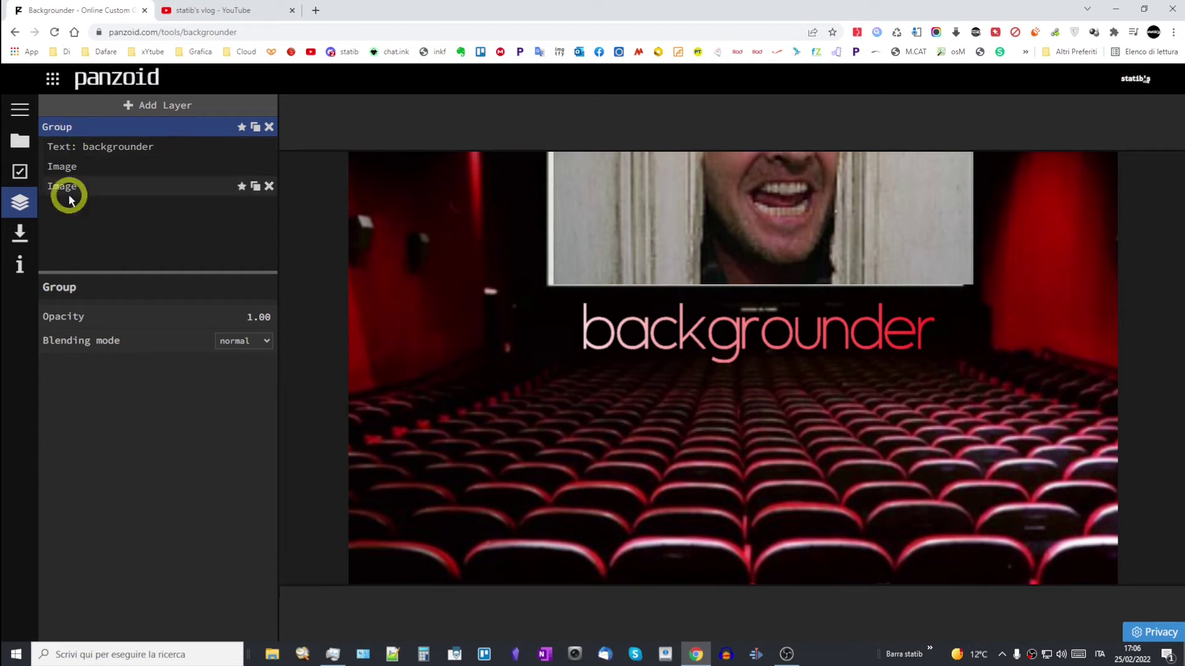
Step: Add a Gradient layer and delete the cinema background image, the lowest image layer in the group
left_click(134, 109)
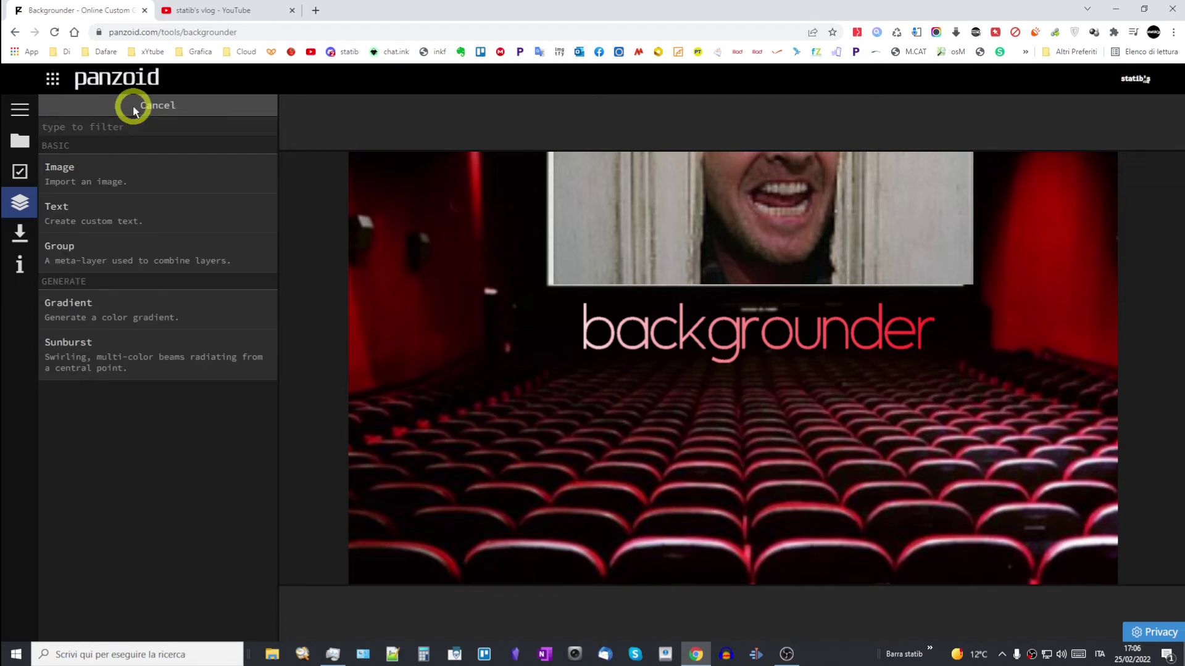
left_click(73, 306)
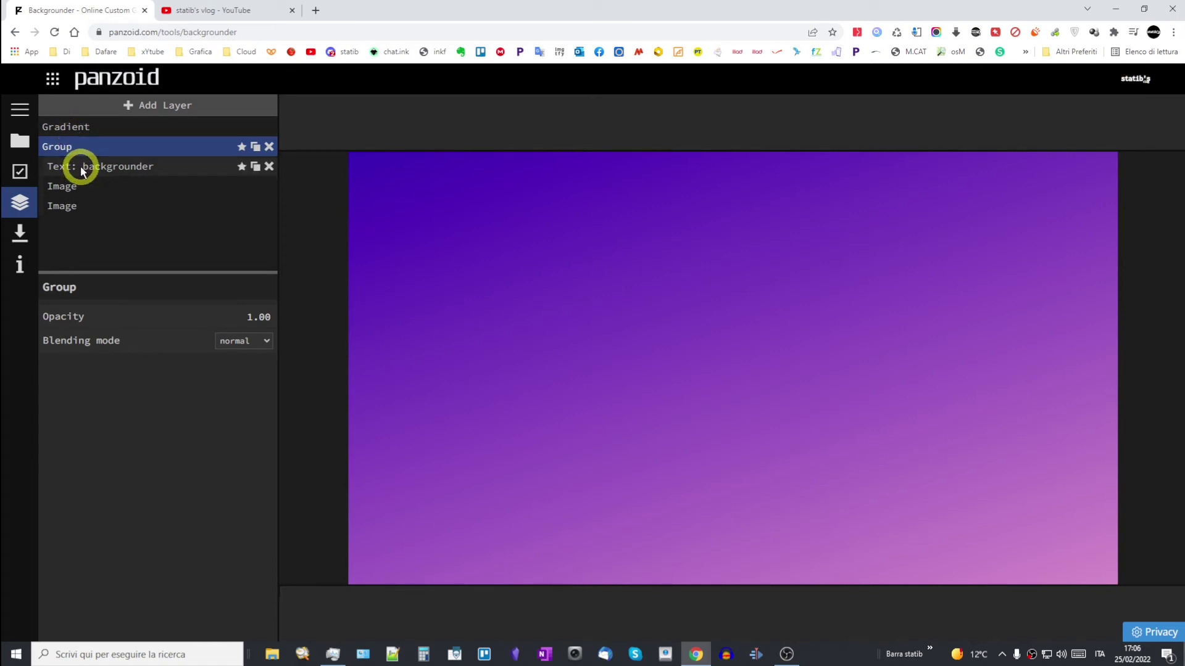
left_click(135, 170)
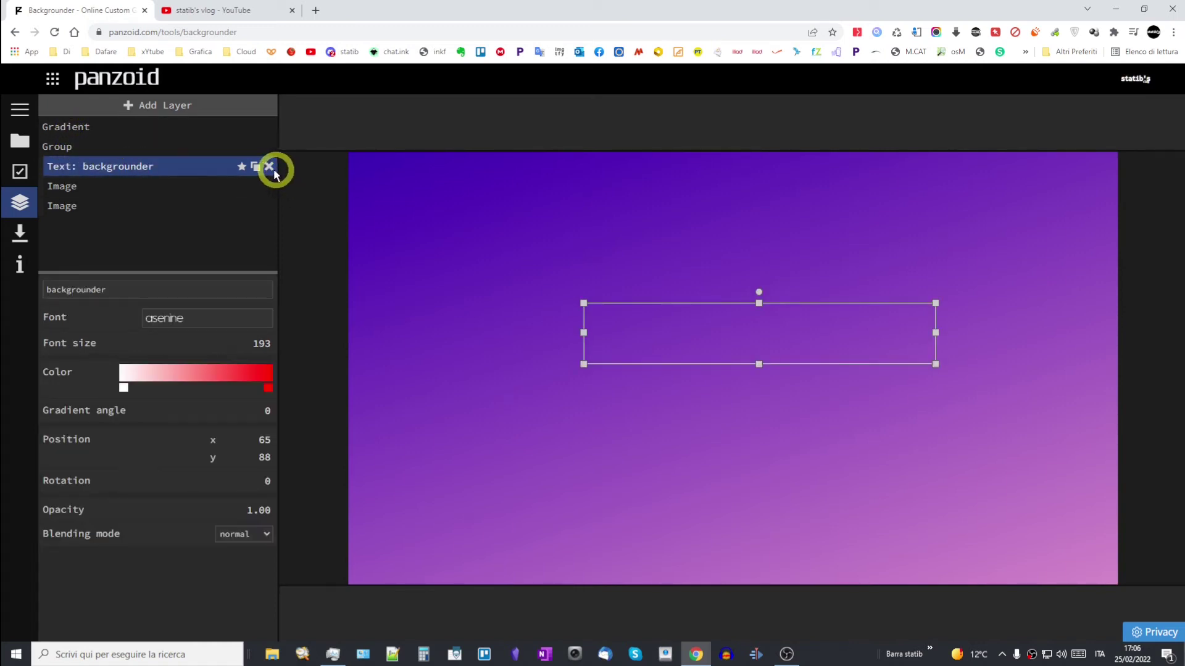
left_click(72, 192)
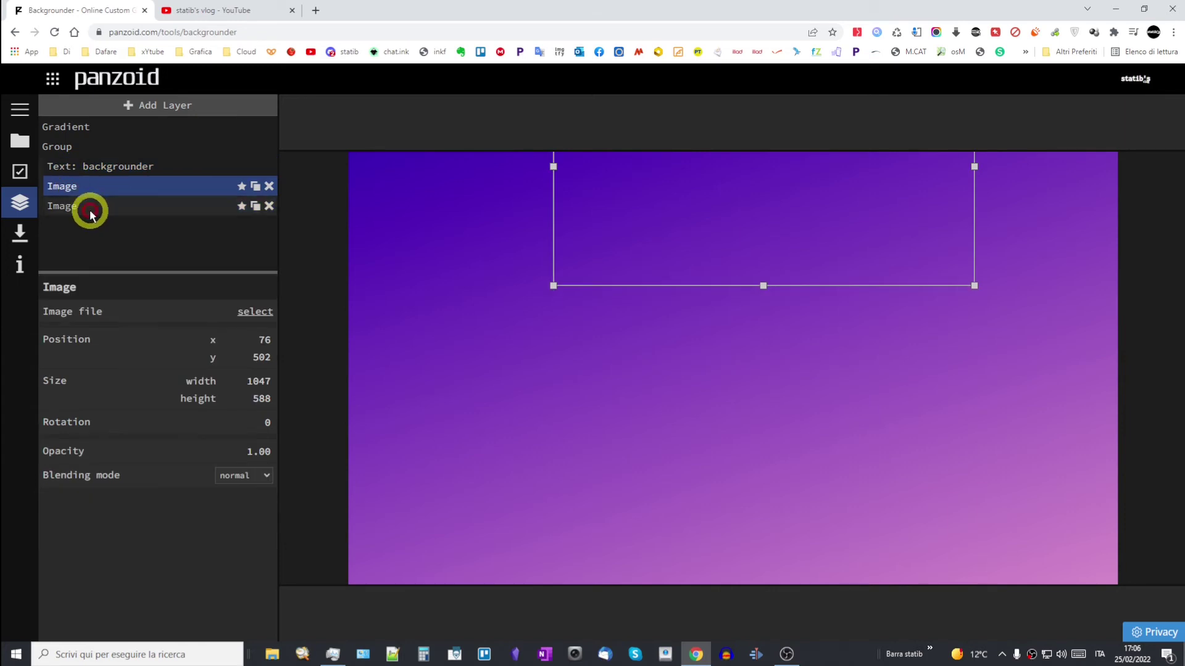
left_click(87, 208)
left_click(269, 206)
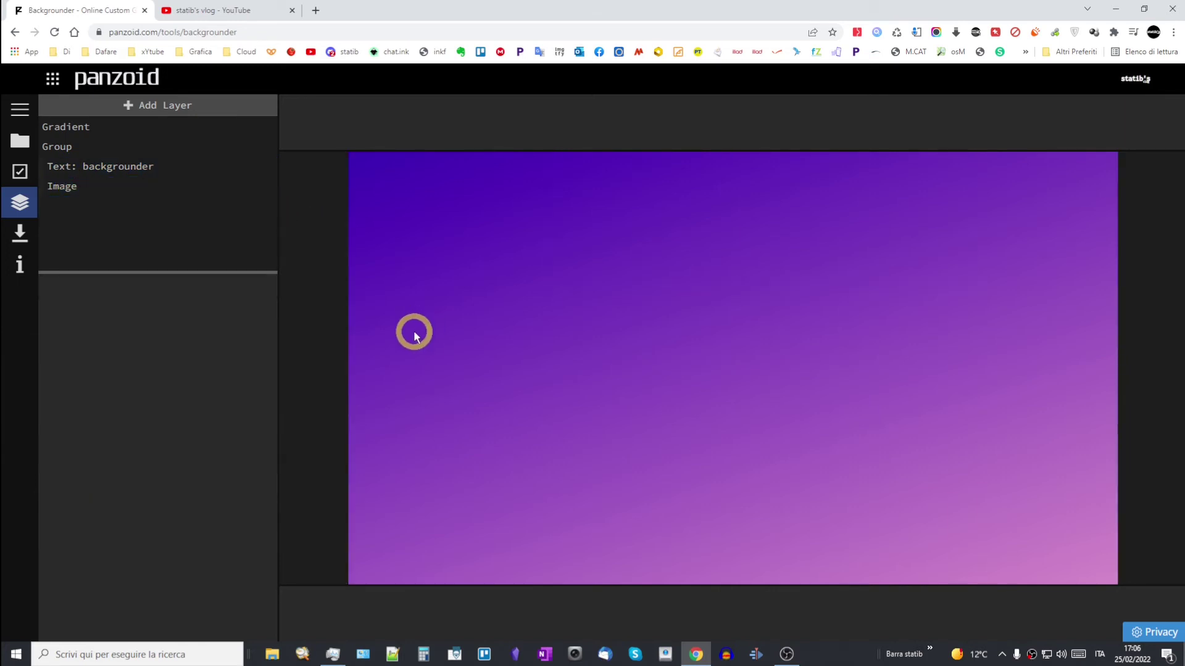
Step: Allow the site's notifications and move the Gradient layer below the group so it serves as the background
left_click(58, 148)
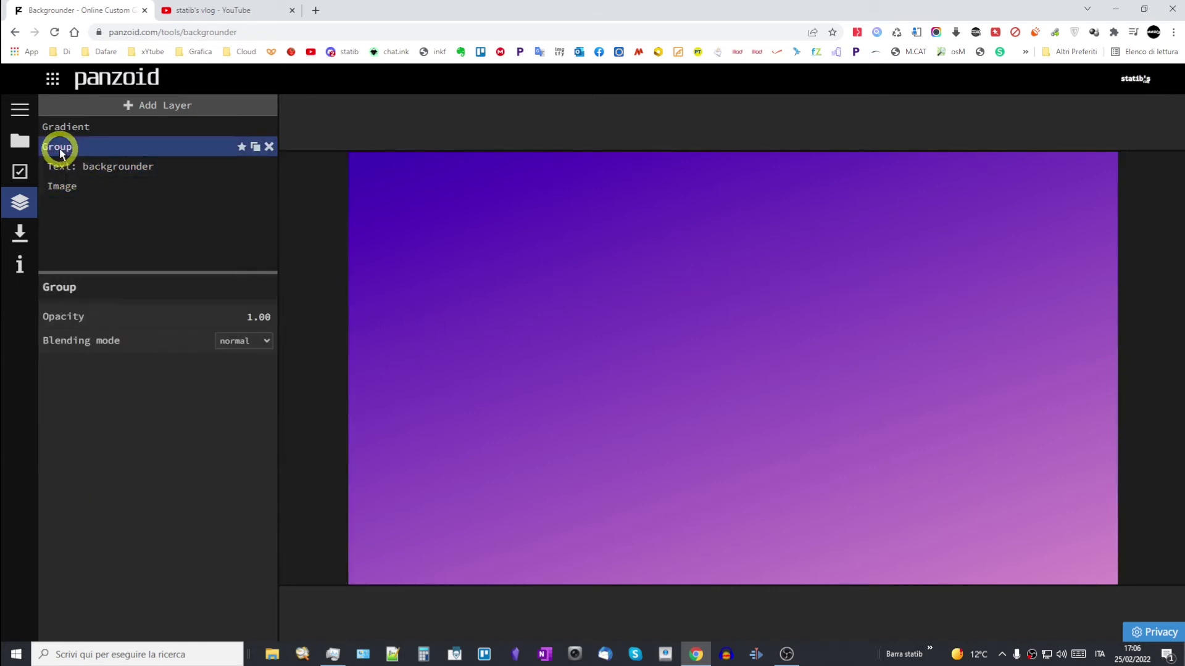
left_click(71, 127)
left_click_drag(71, 128, 74, 205)
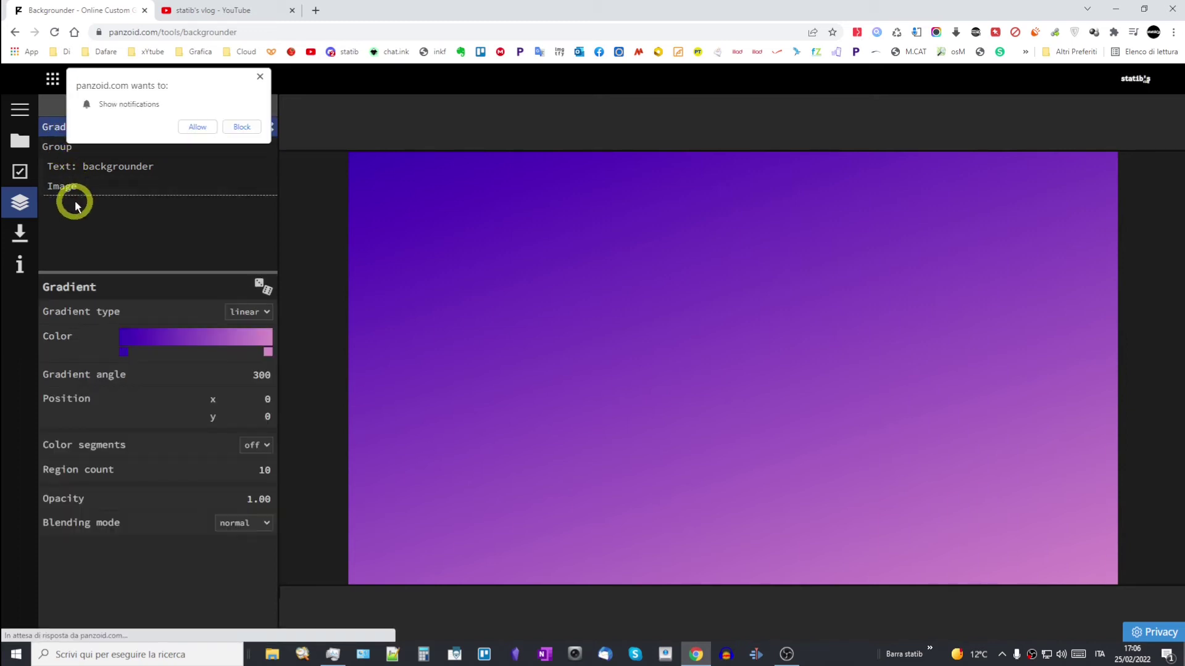
left_click(196, 128)
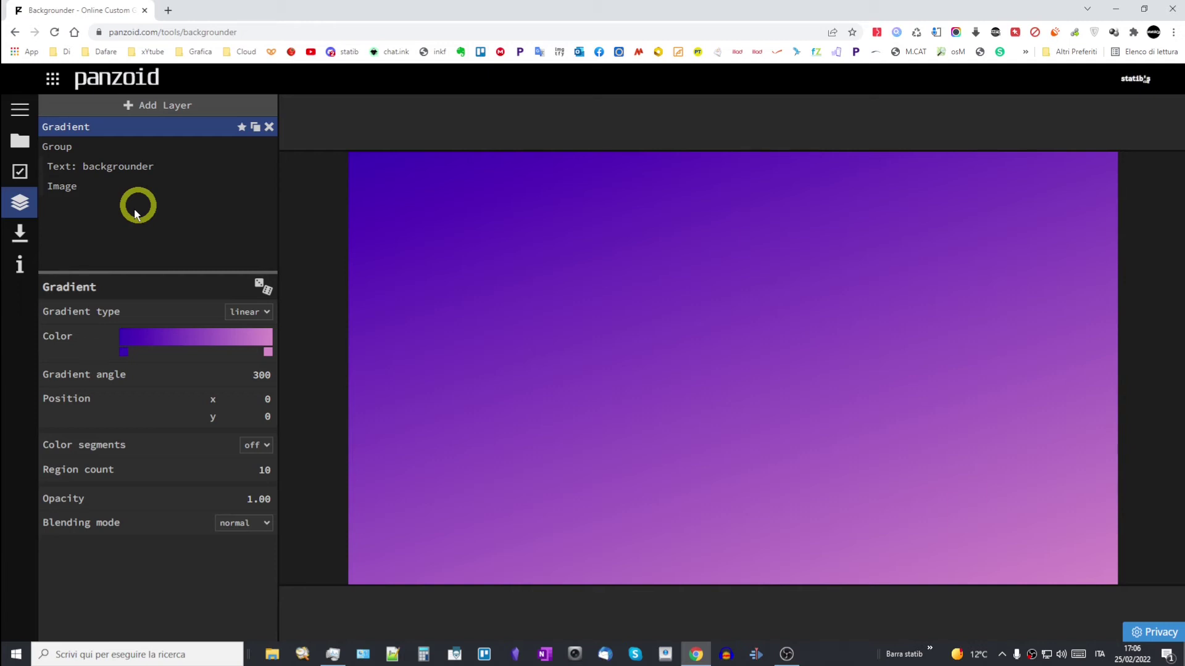
left_click(84, 129)
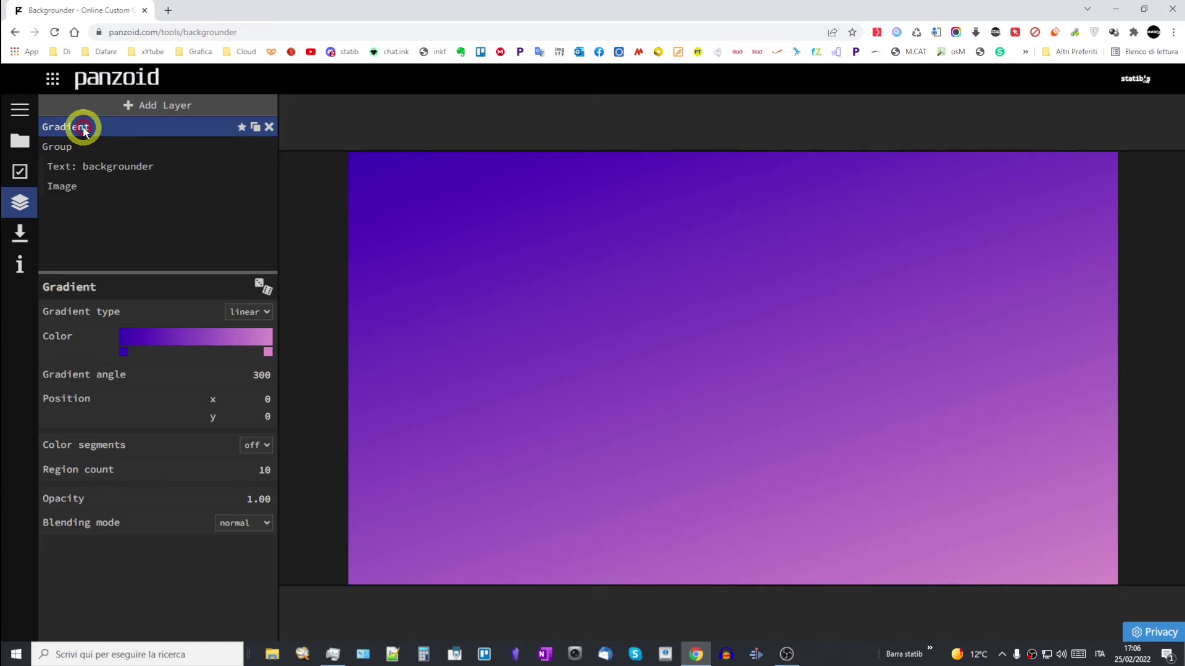
left_click(60, 148)
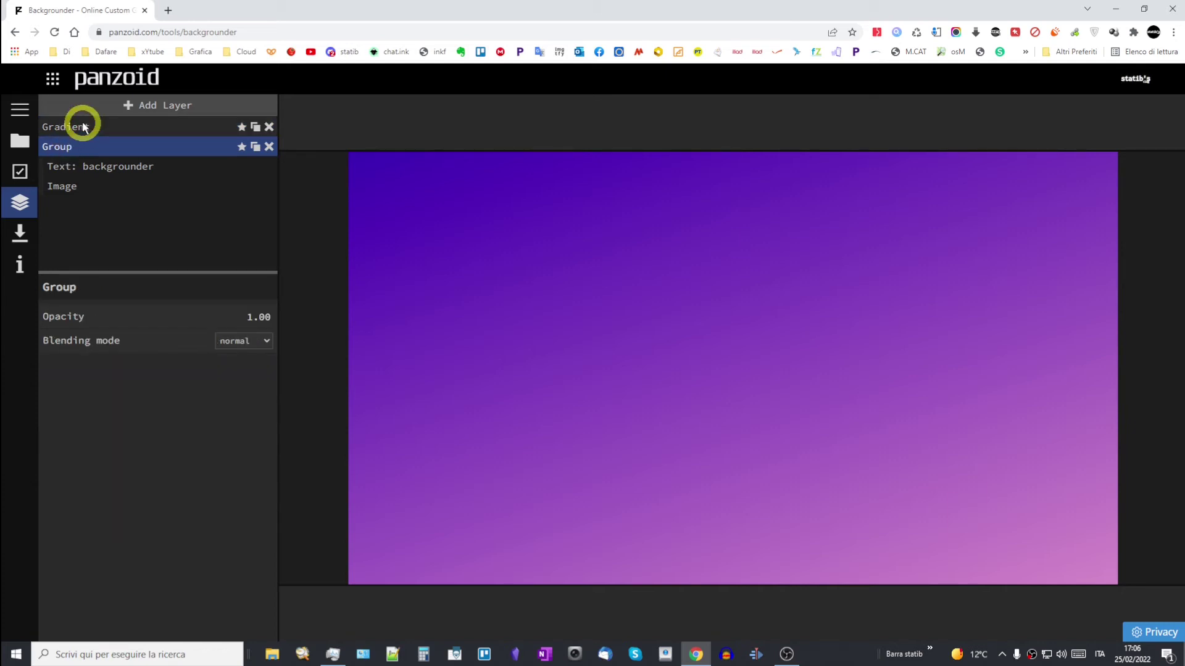
left_click_drag(84, 128, 76, 187)
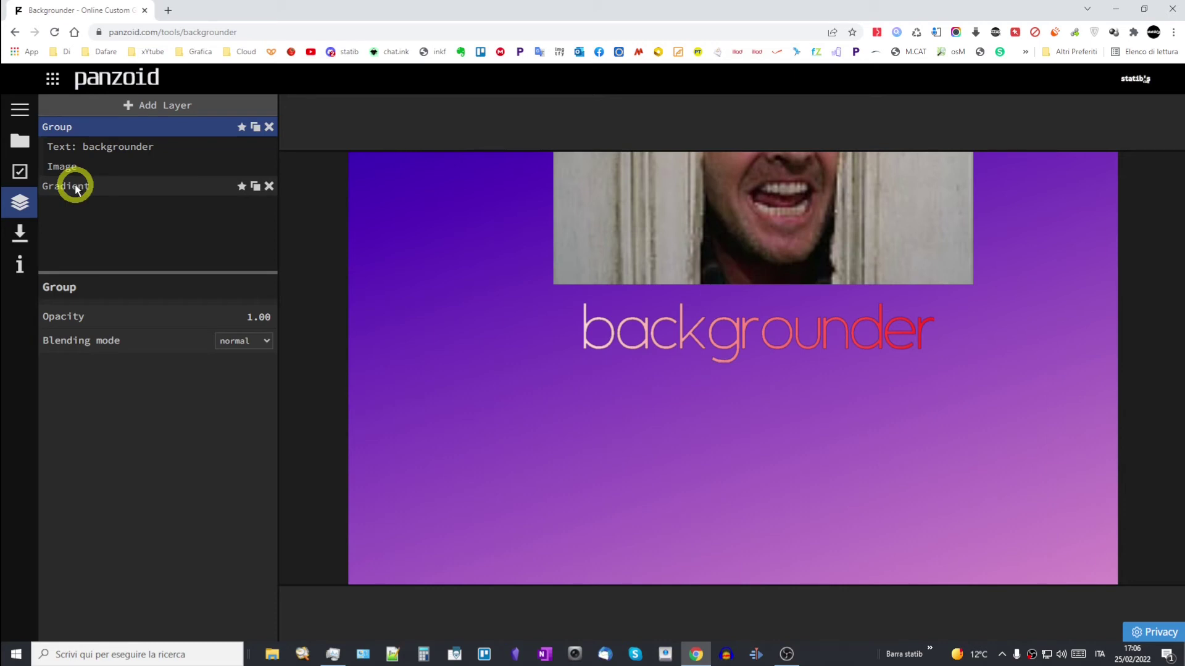
left_click(76, 188)
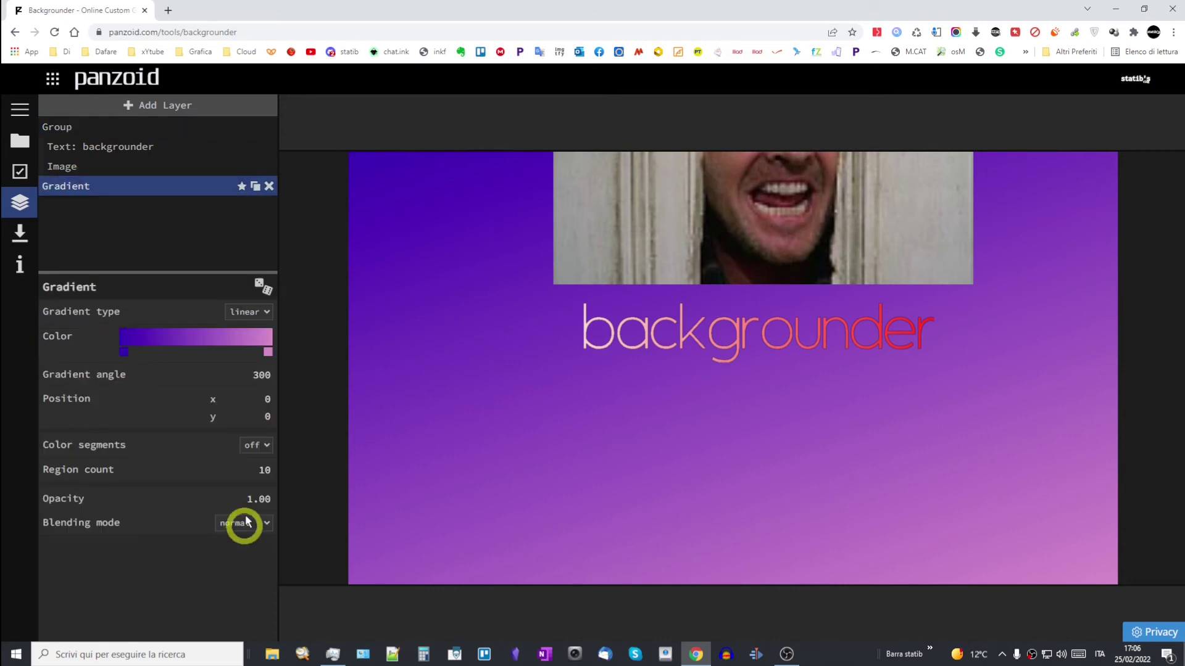
Step: Add a Sunburst layer to the composition
left_click(157, 105)
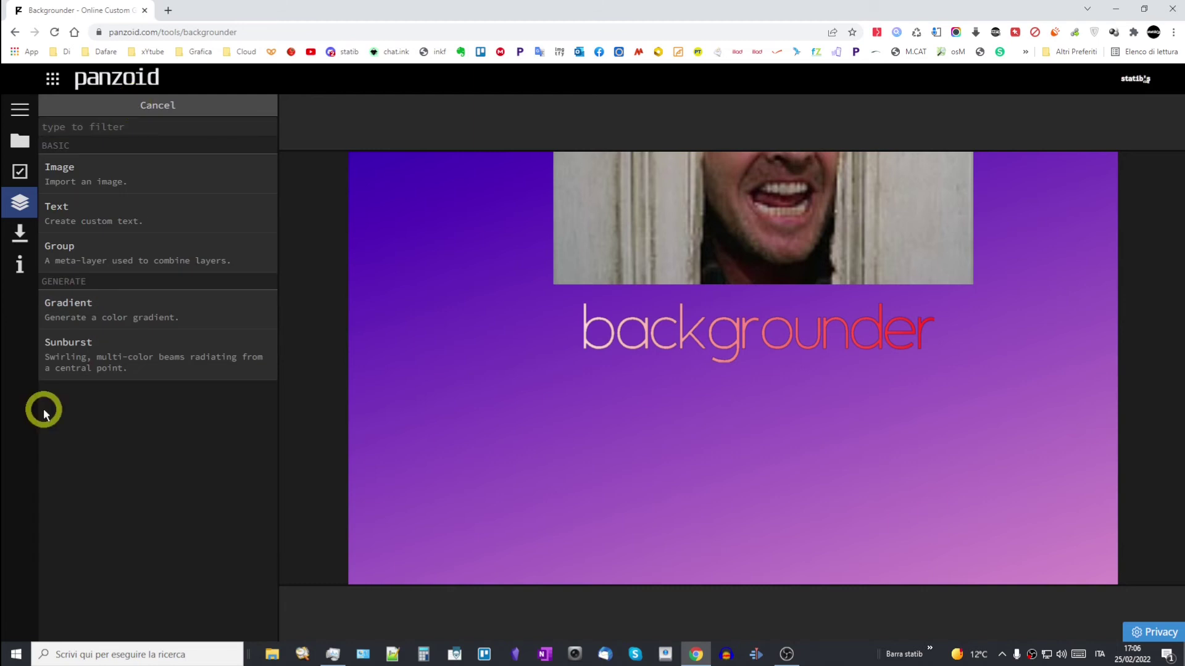
left_click(130, 357)
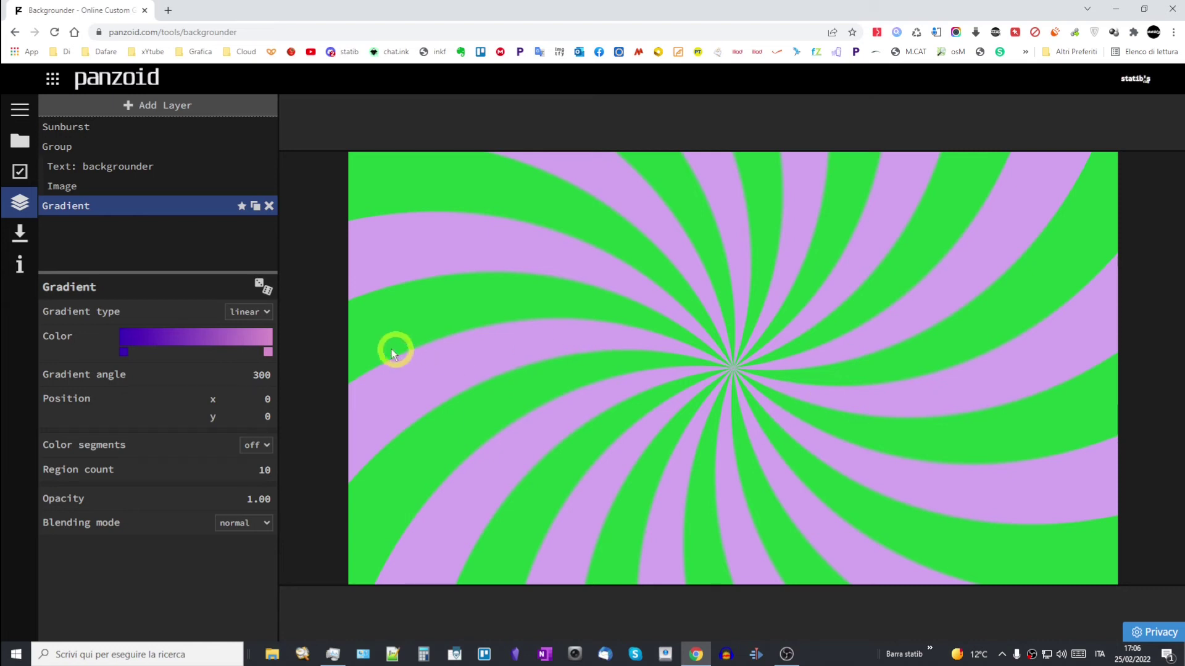
Step: Set the Gradient layer's gradient angle to 12 and its region count to 11
left_click_drag(244, 373, 191, 370)
left_click_drag(635, 346, 459, 402)
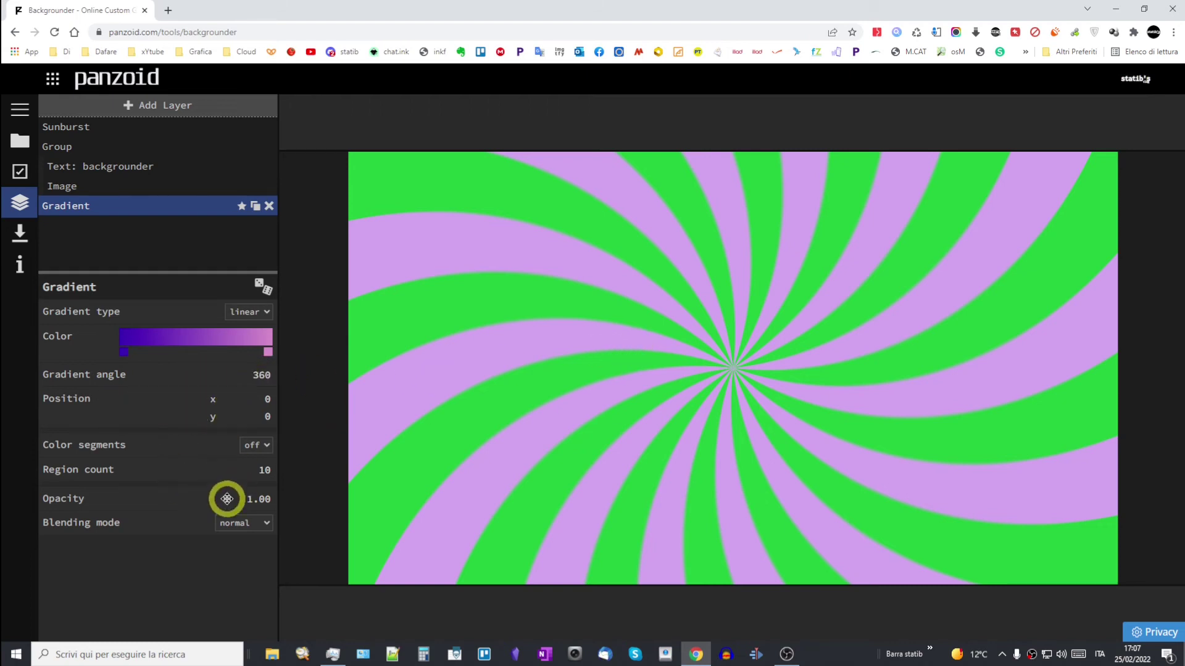
left_click_drag(99, 470, 951, 457)
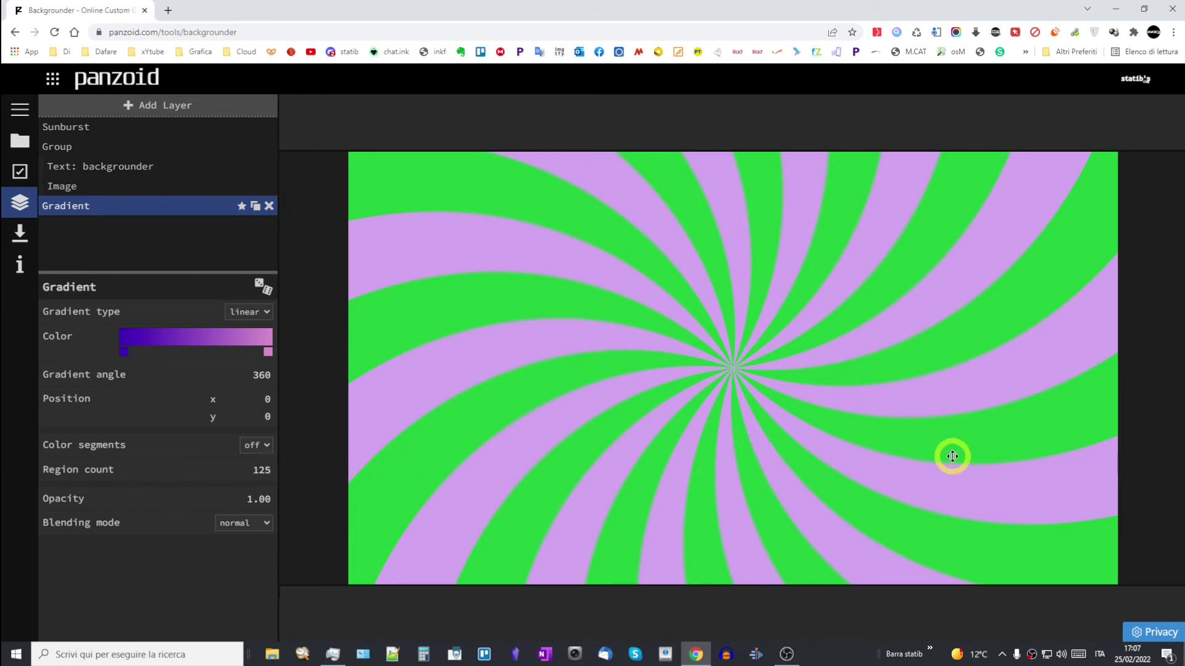
left_click_drag(258, 374, 13, 376)
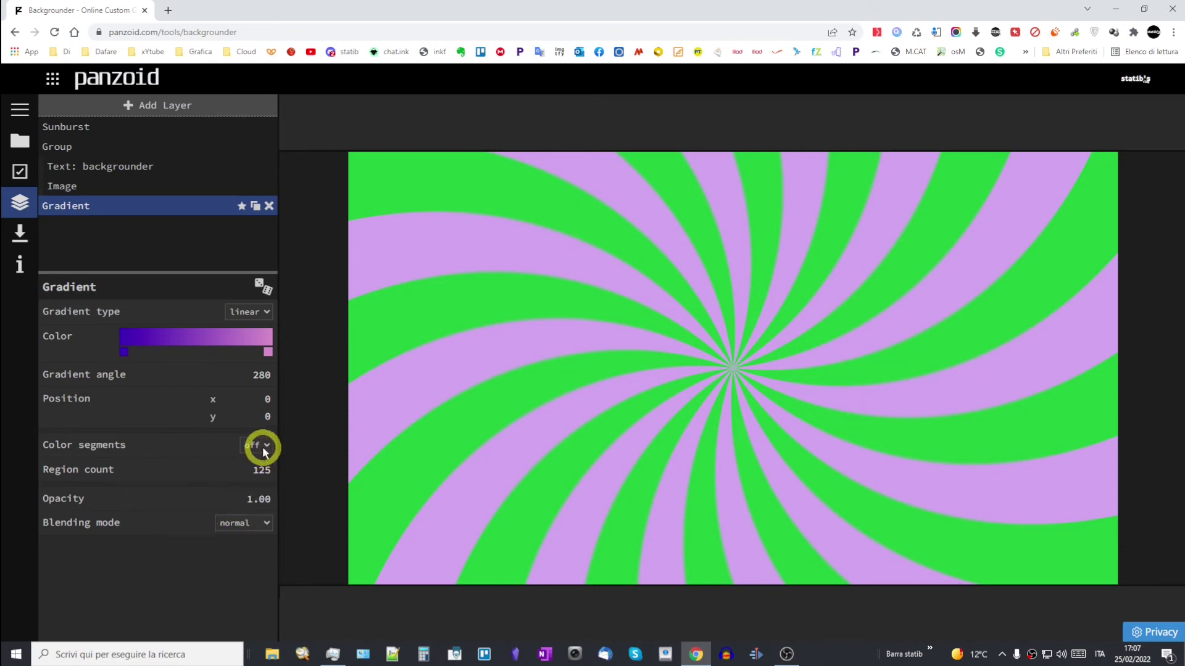
left_click(259, 373)
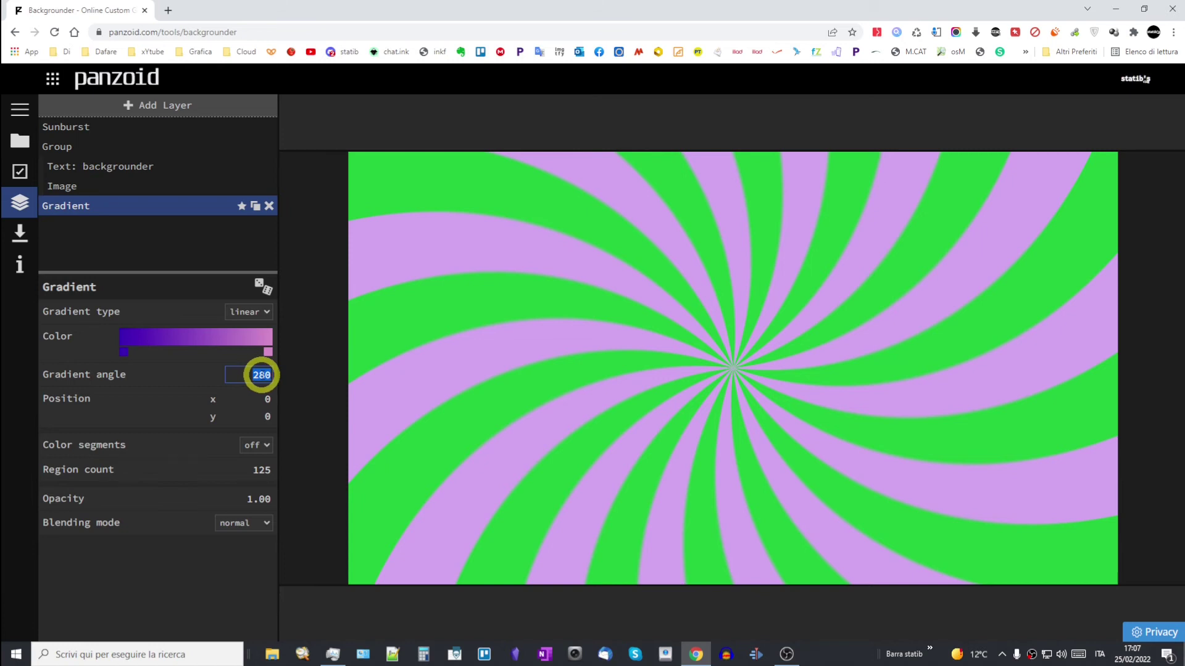
type("12")
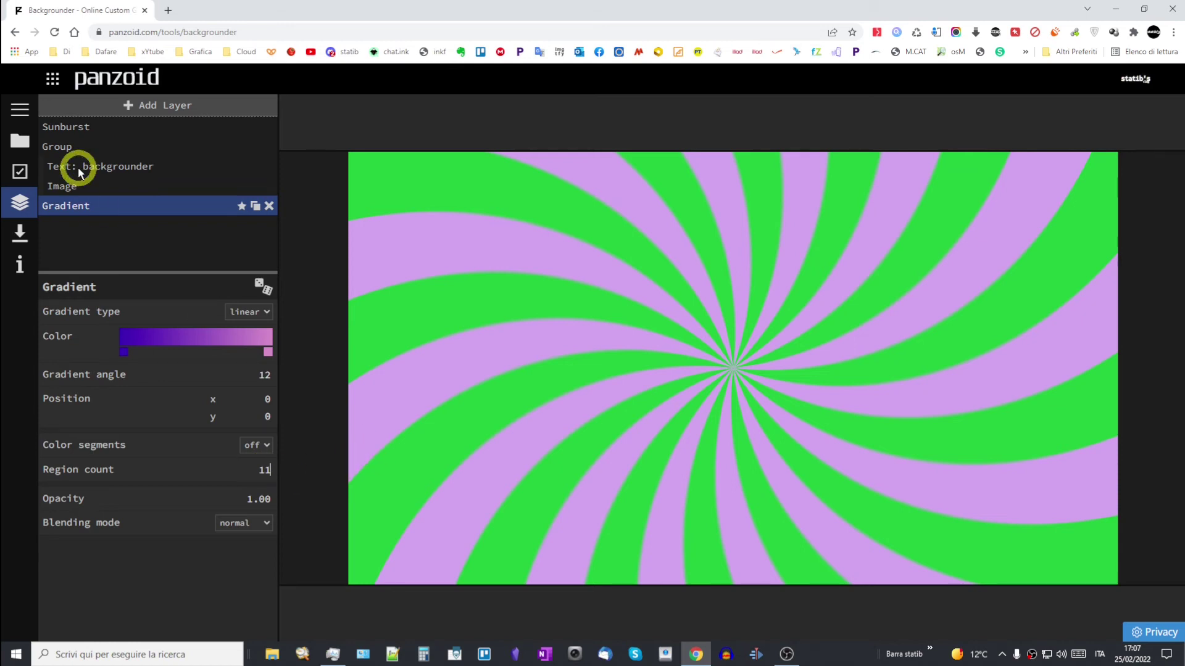
Step: Delete the Gradient layer and set the Sunburst layer's radiations to 46 after trying 111
left_click(270, 206)
left_click(73, 130)
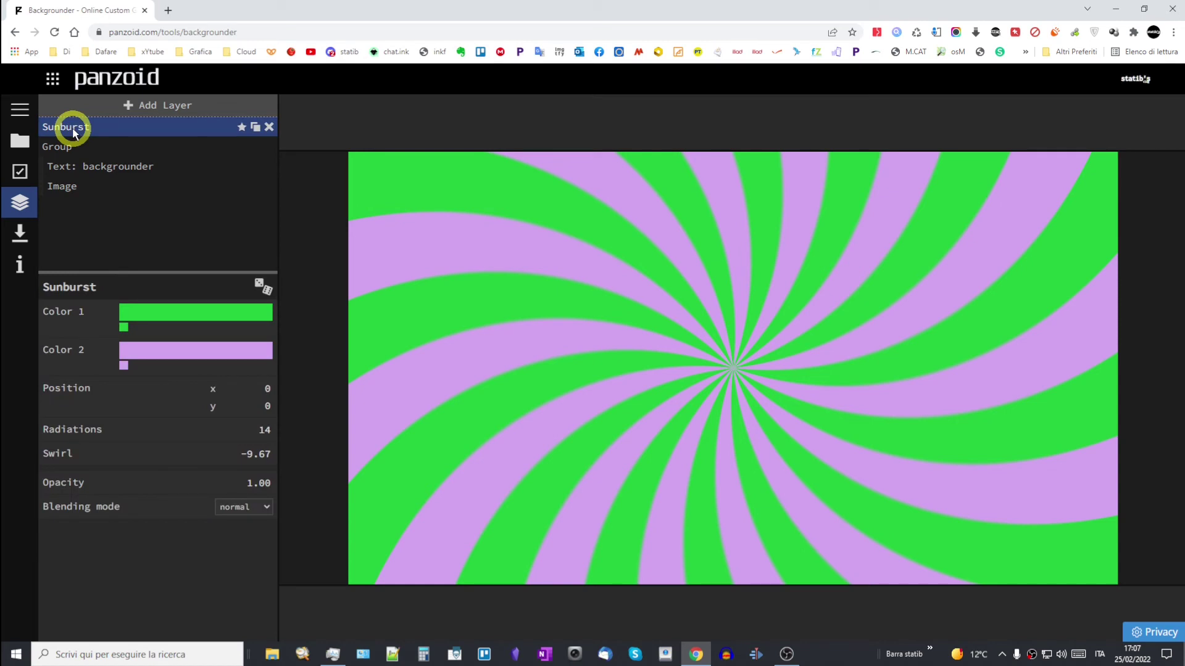
left_click(262, 430)
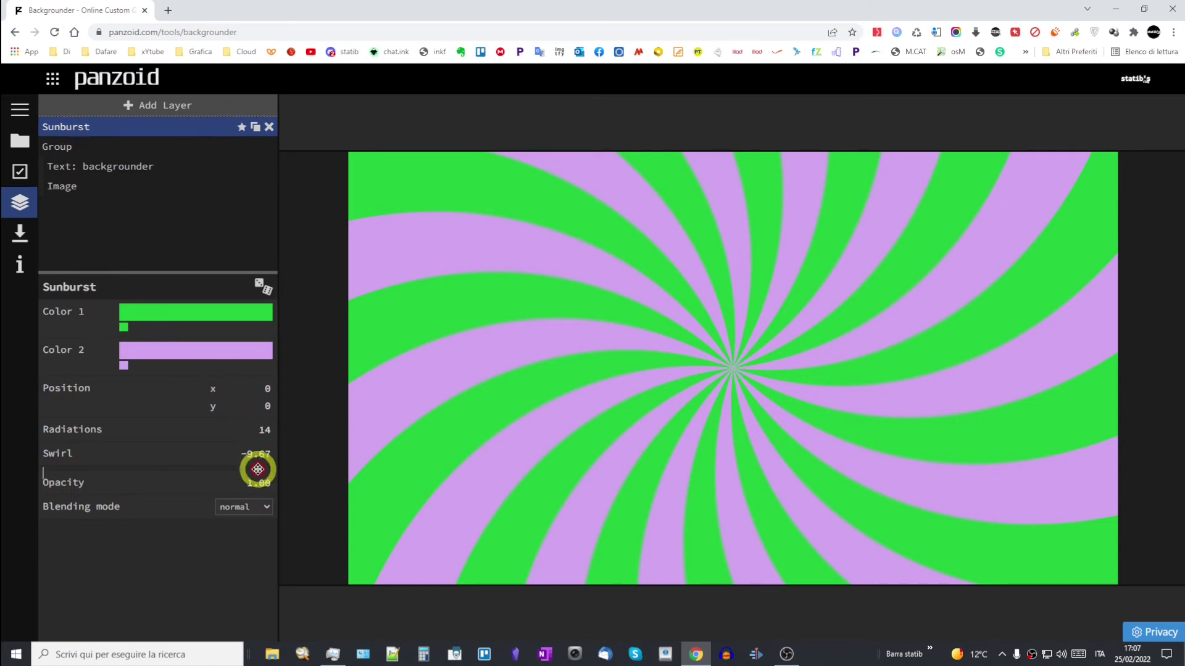
type("111")
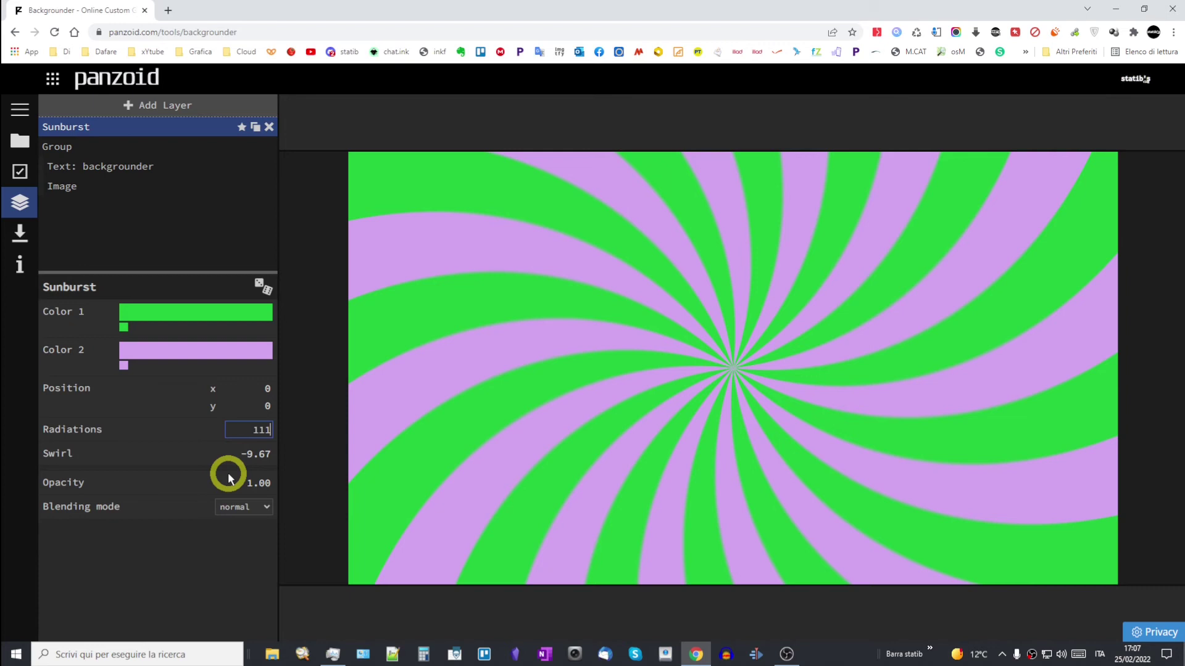
key("Return")
left_click_drag(256, 433, 70, 432)
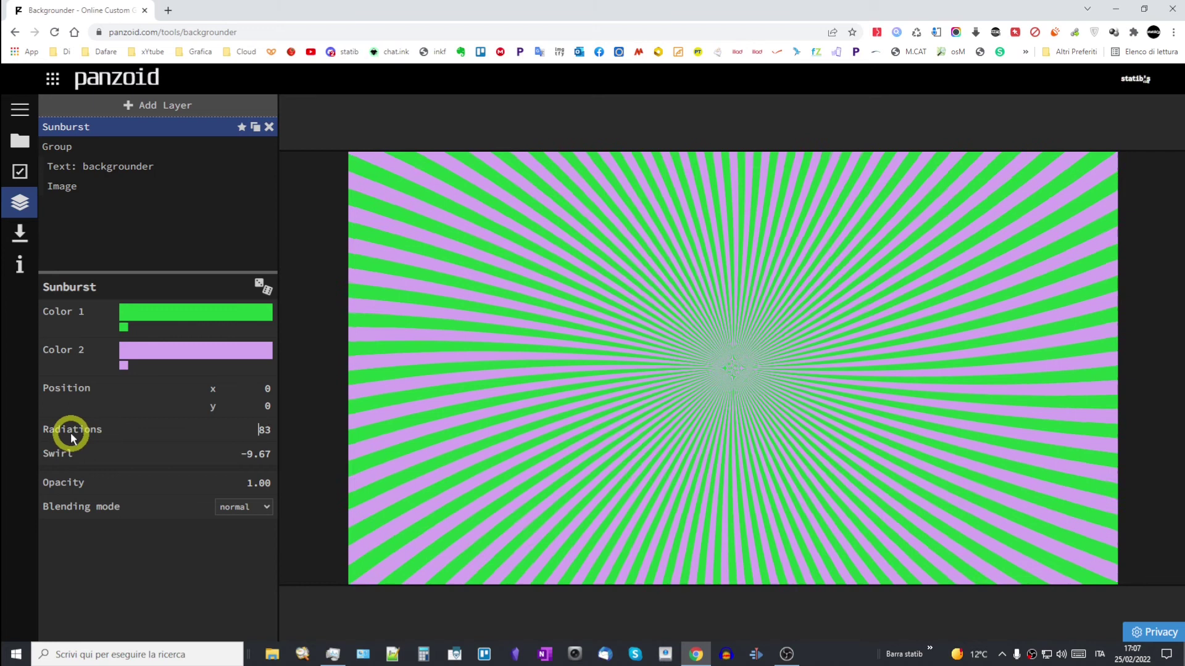
left_click_drag(265, 426, 49, 438)
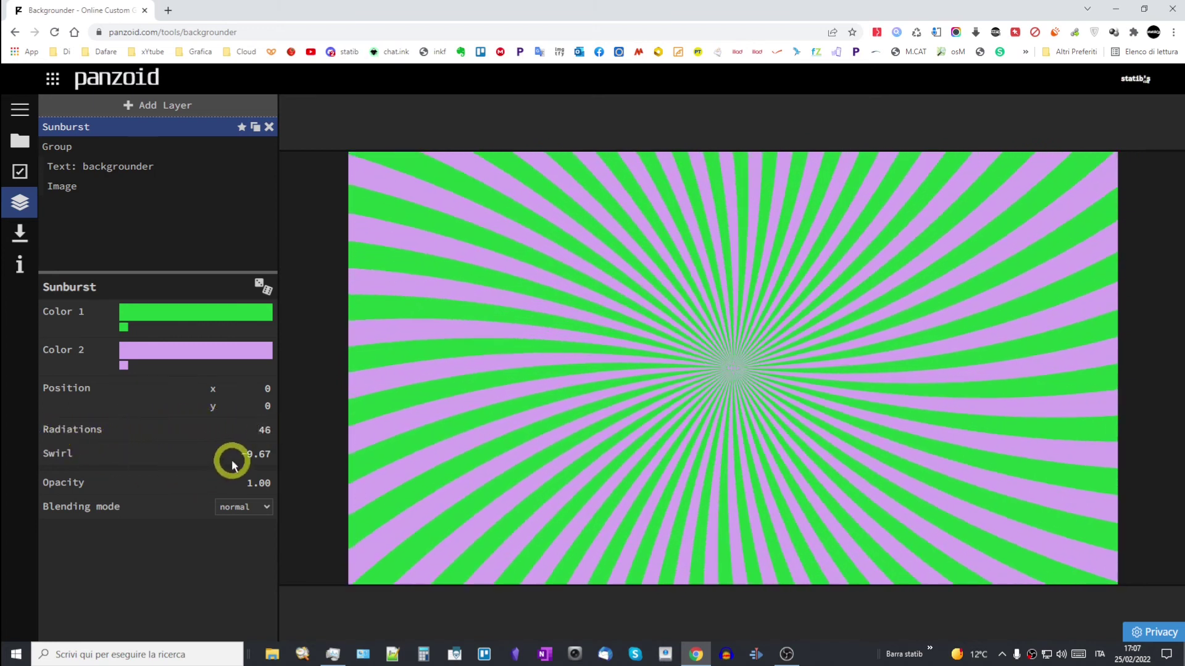
Step: Set the Sunburst layer's swirl to 0.13 for nearly straight rays
left_click_drag(259, 452, 8, 478)
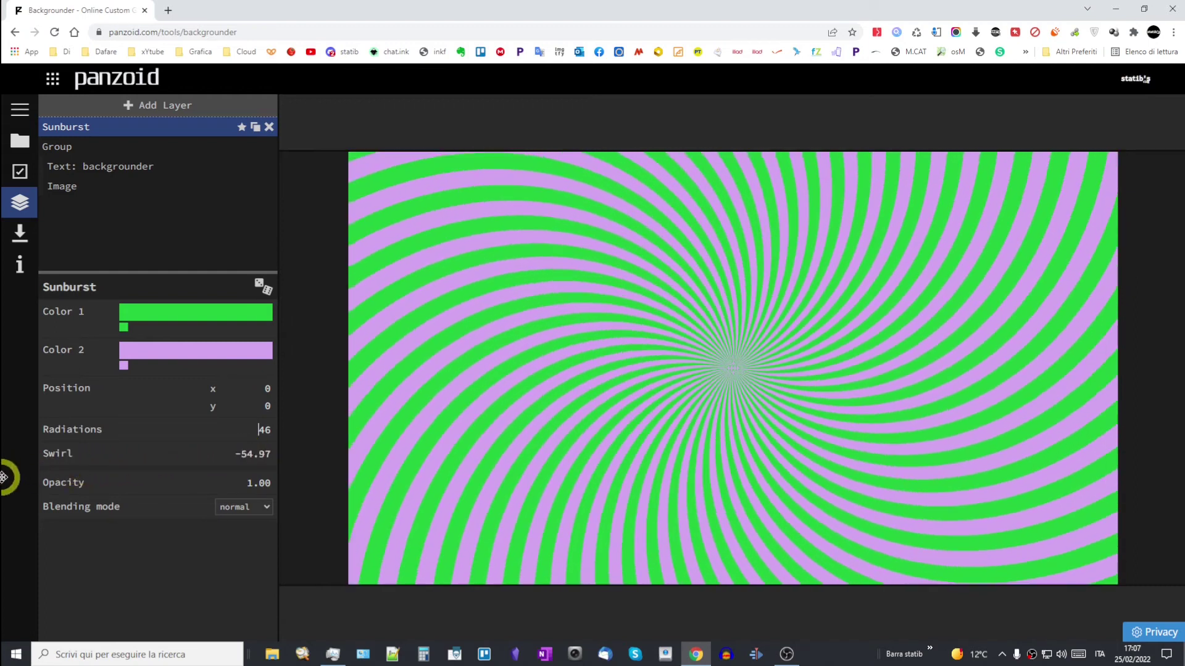
left_click_drag(256, 451, 612, 467)
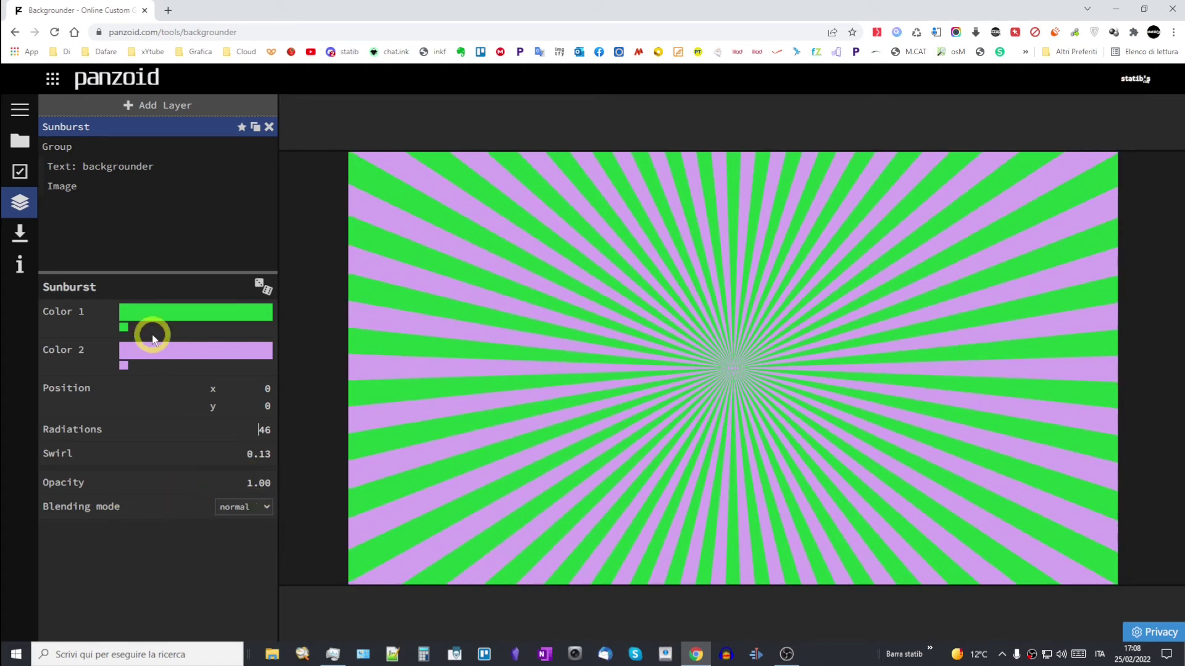
Step: Set the Sunburst layer's Color 1 to white and its Color 2 to red (#ff0000)
left_click(124, 328)
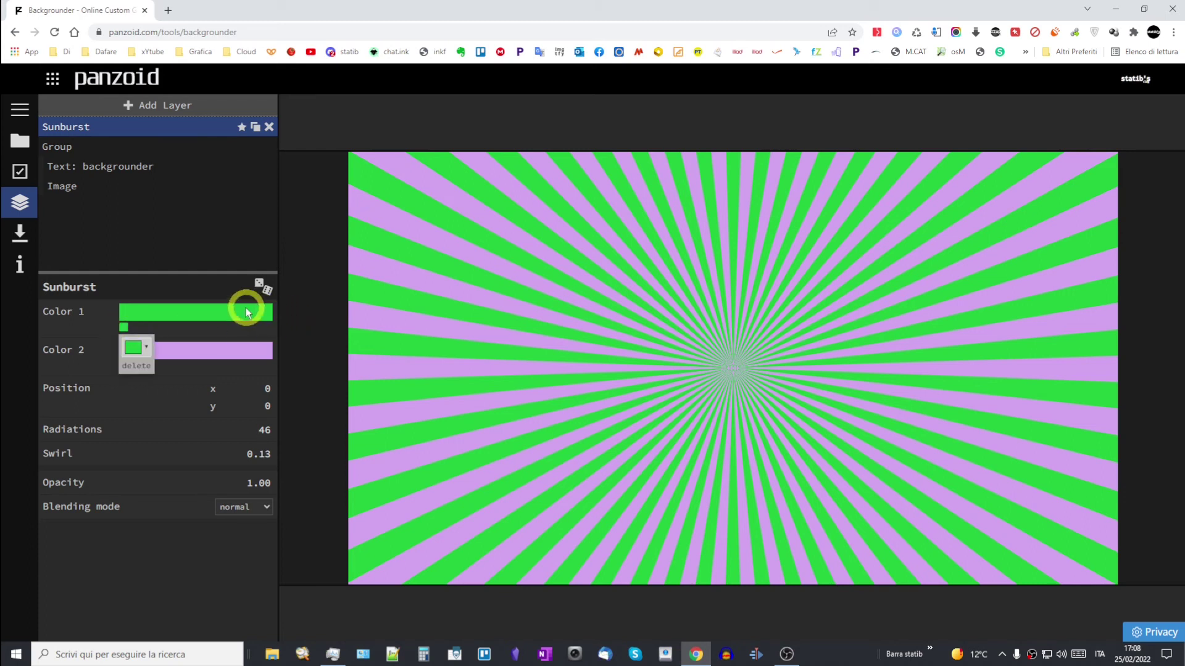
left_click(143, 347)
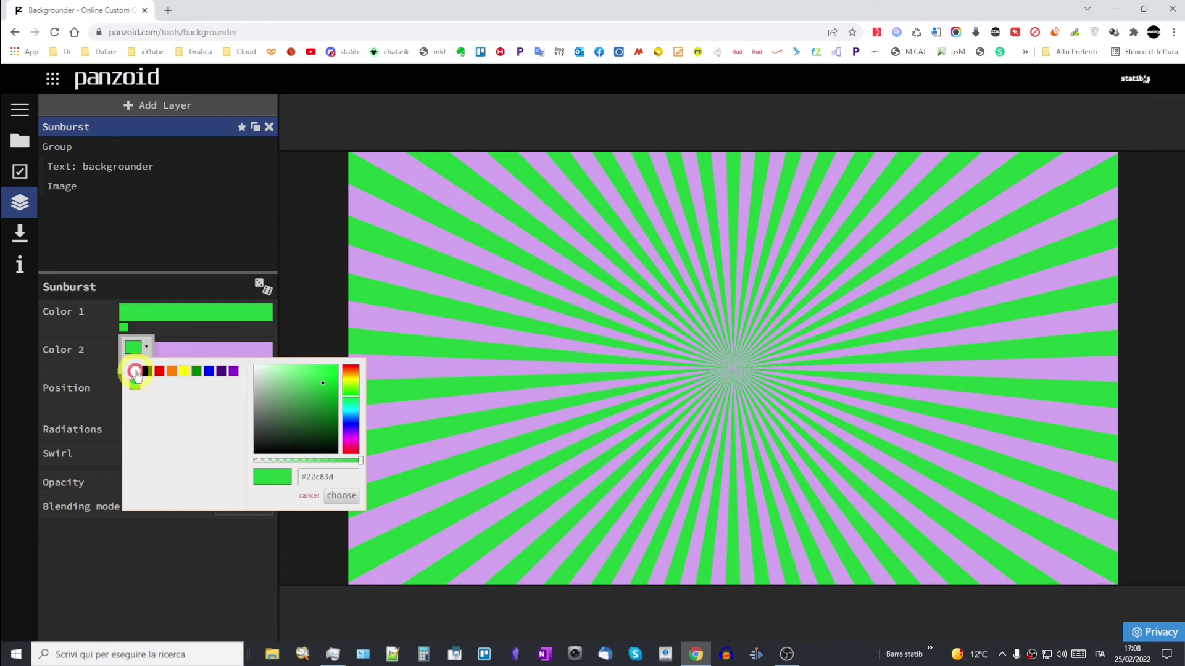
left_click(134, 371)
left_click(342, 497)
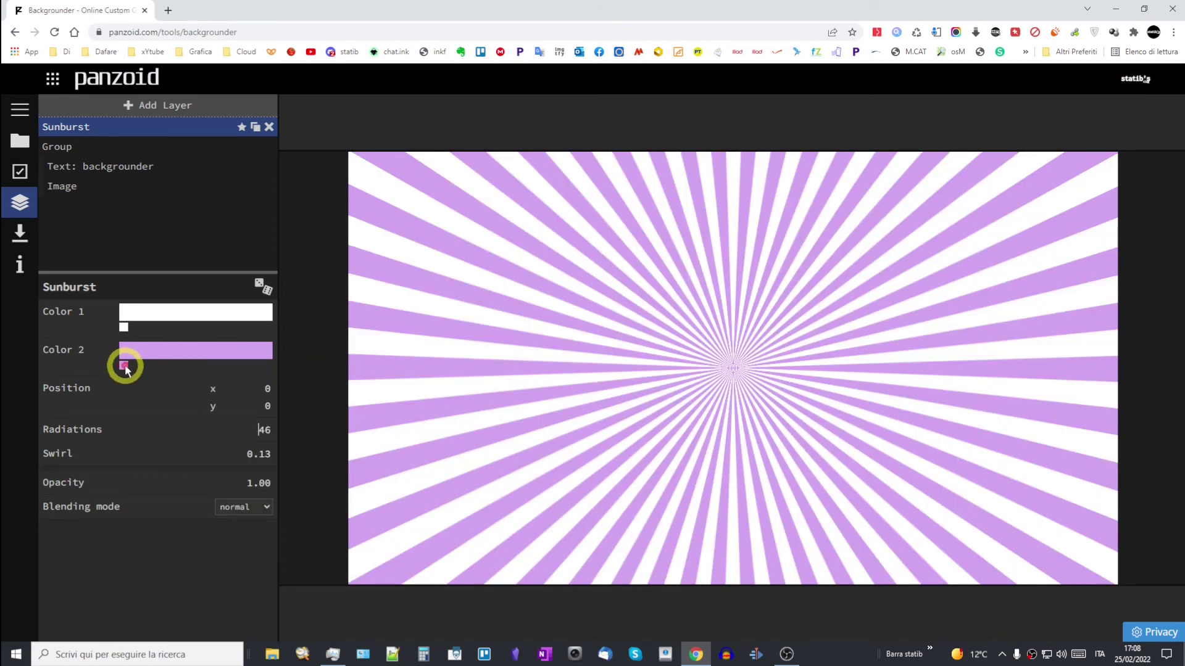
left_click(124, 366)
left_click(134, 386)
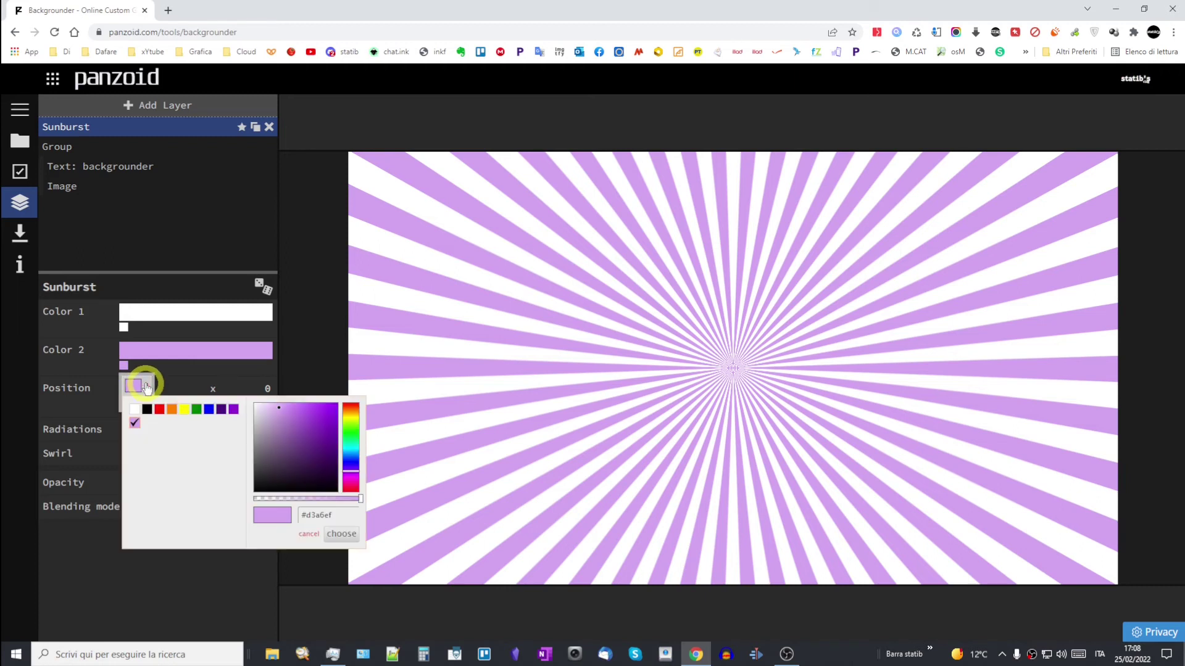
left_click(160, 409)
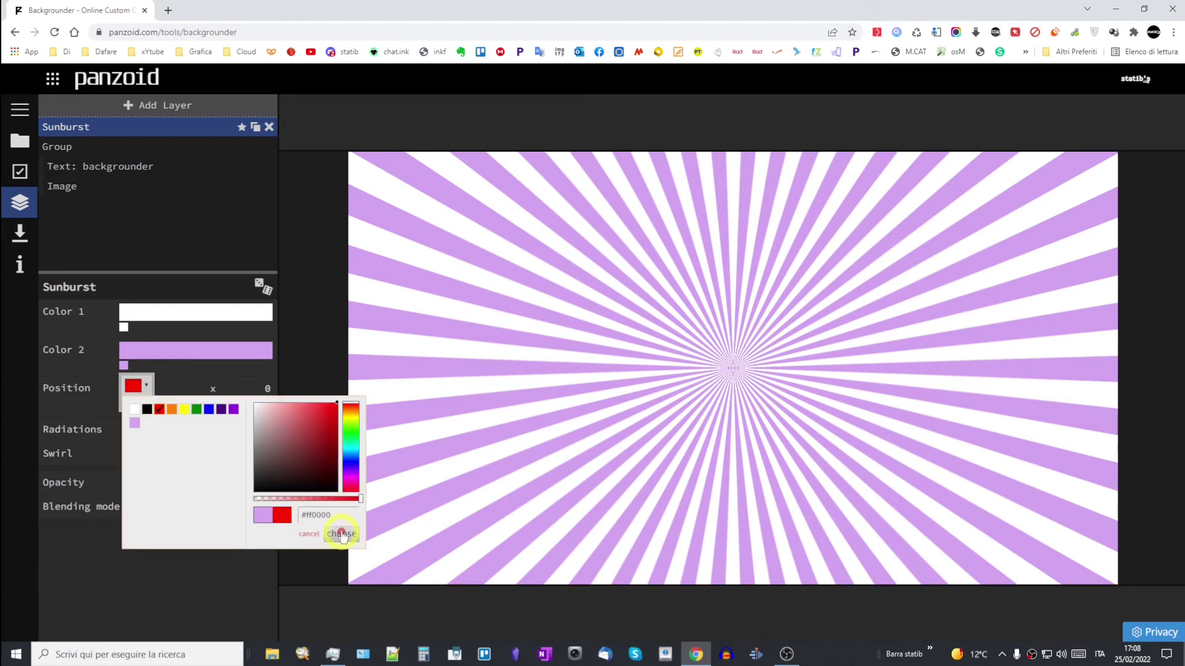
left_click(341, 535)
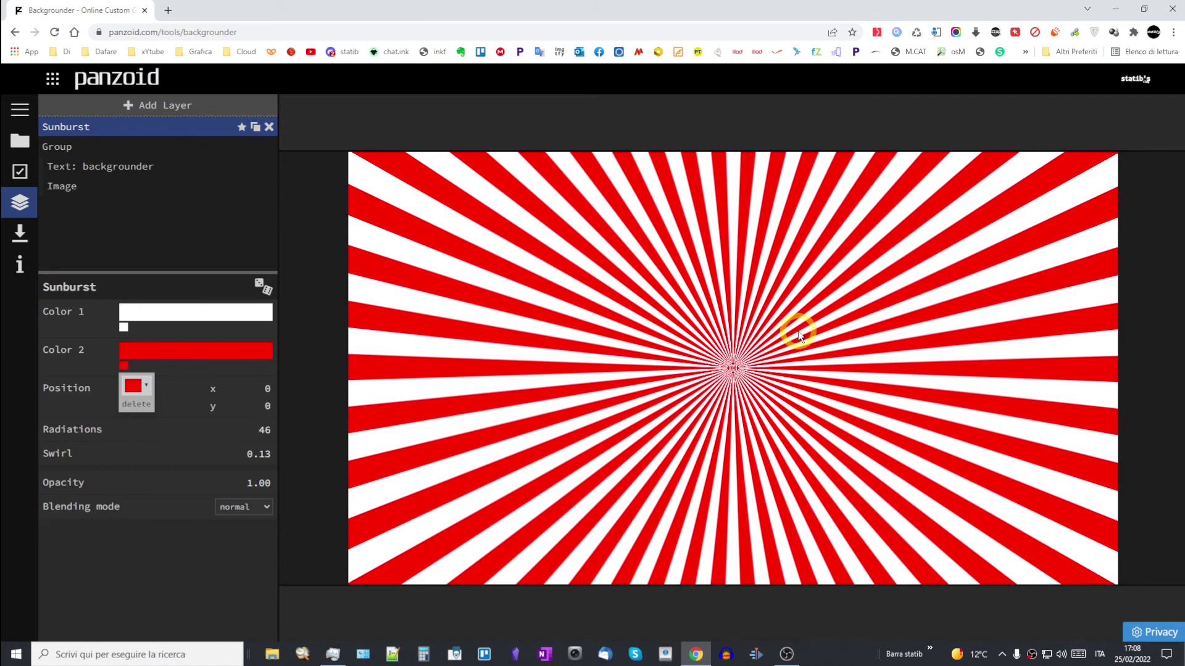
Step: Review the available layer types, the image download formats and the project's basic settings
left_click(128, 107)
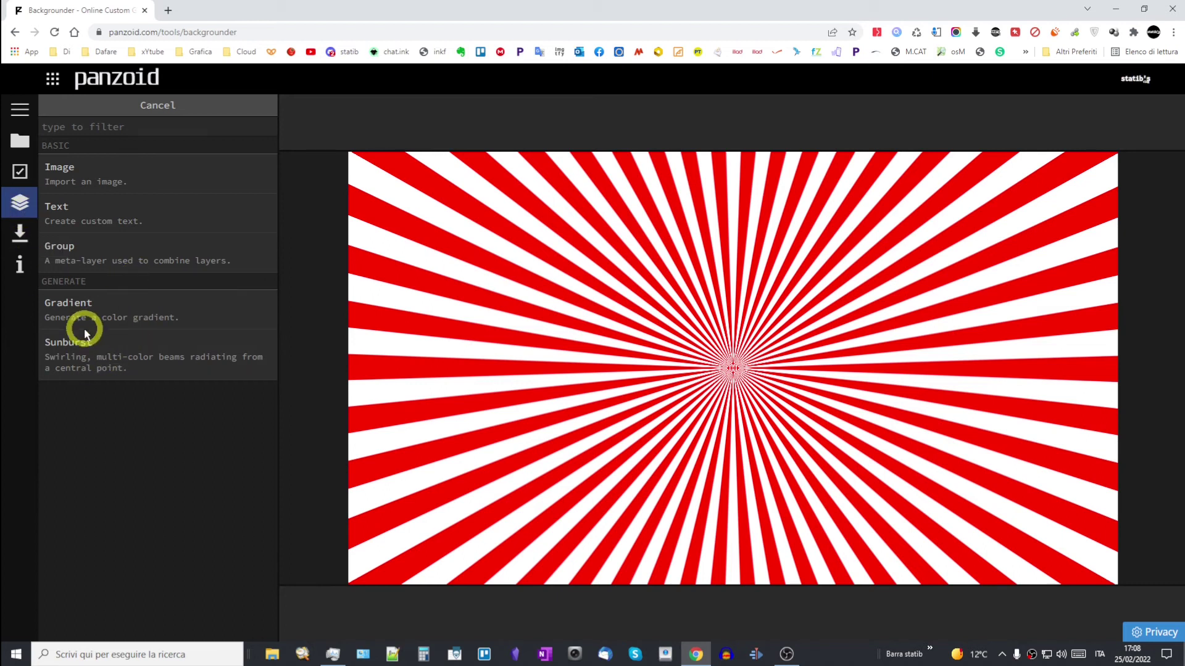
left_click(20, 234)
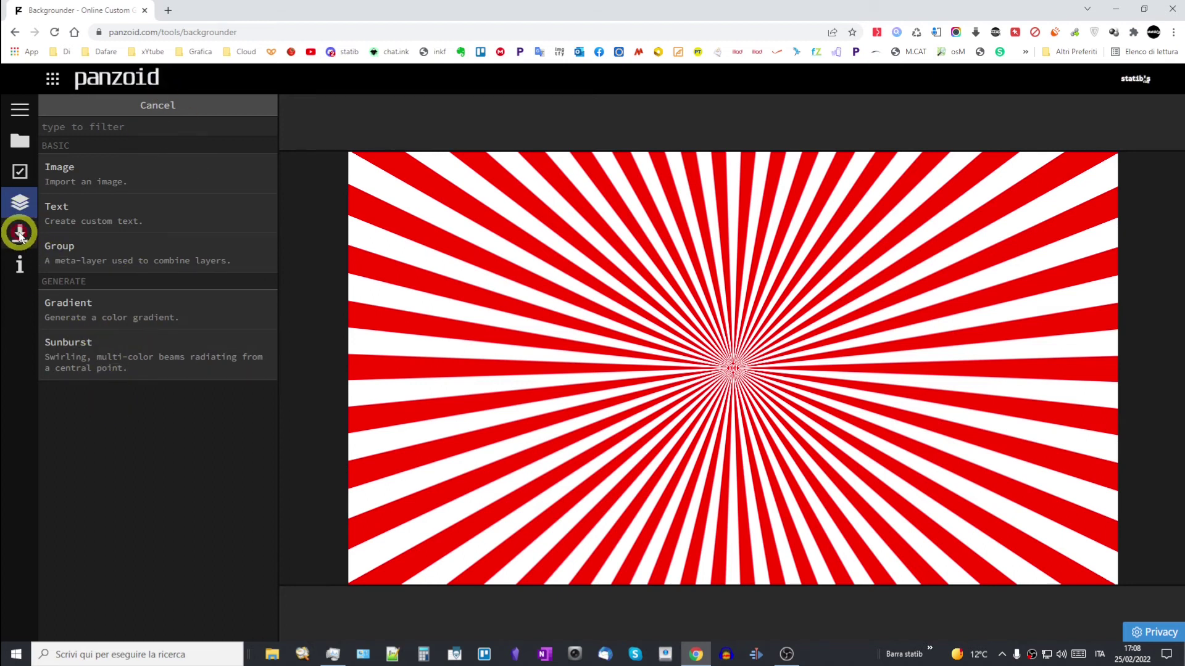
left_click(264, 131)
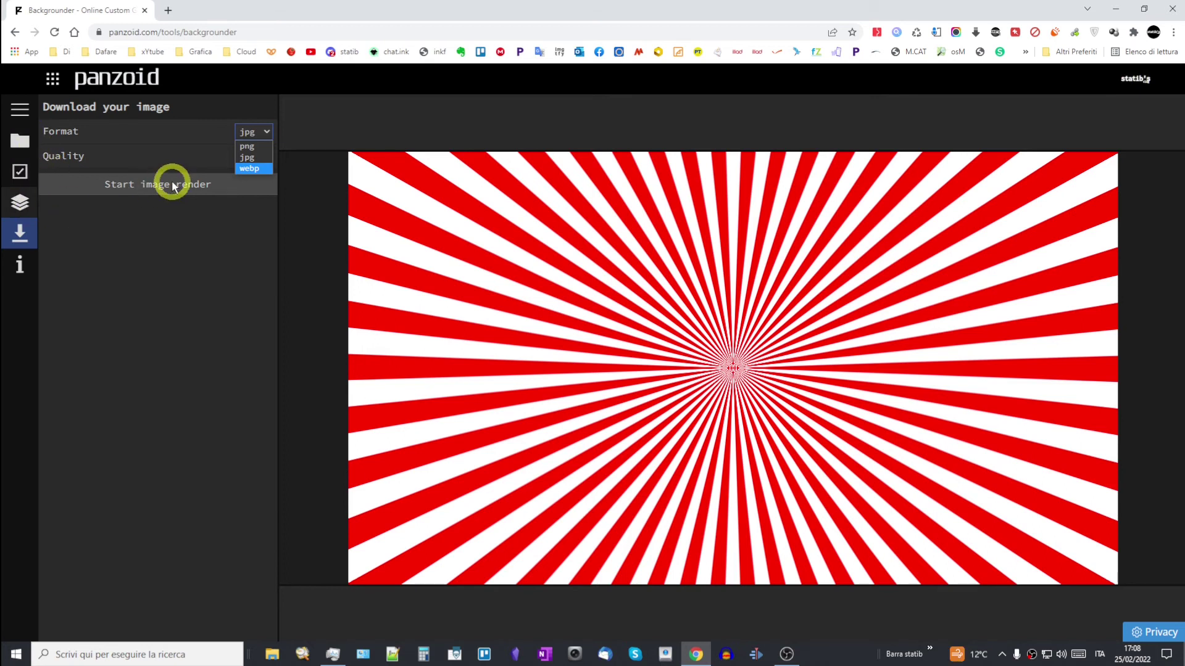
left_click(13, 199)
left_click(15, 202)
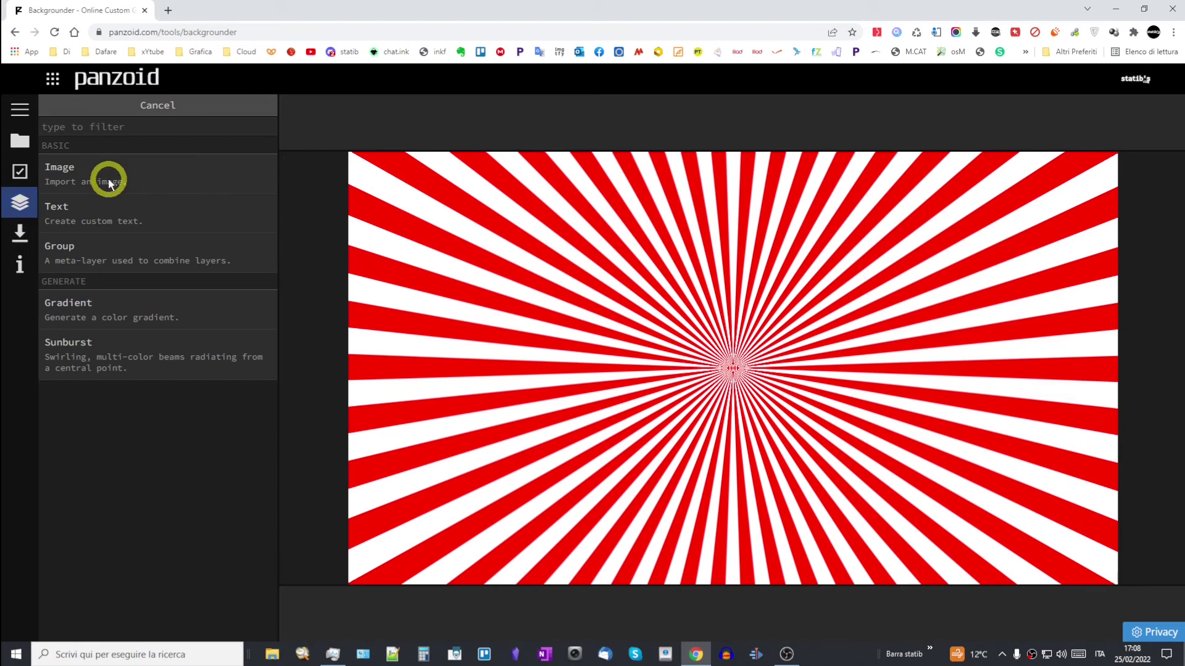
left_click(19, 170)
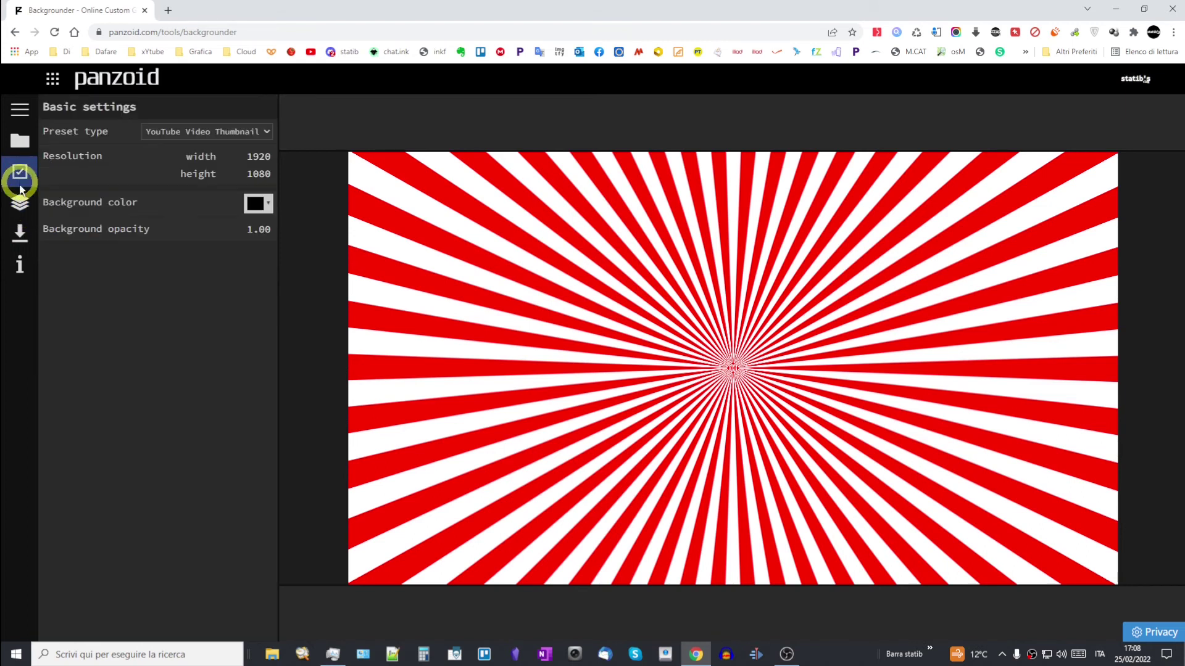
left_click(15, 205)
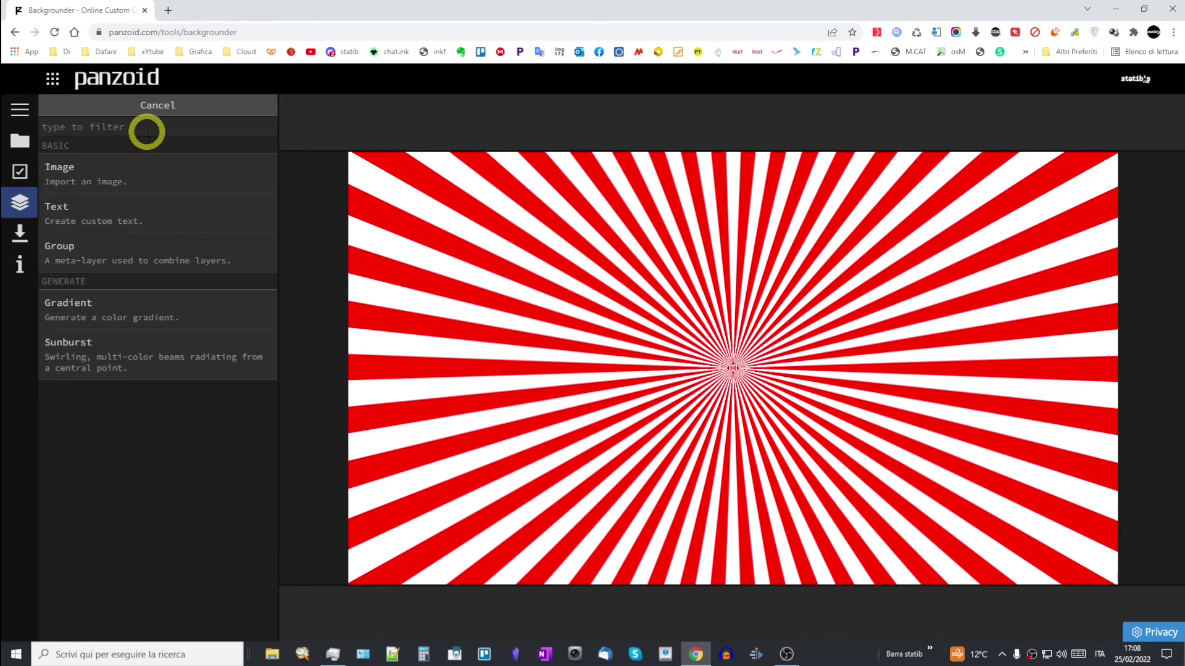
left_click(161, 110)
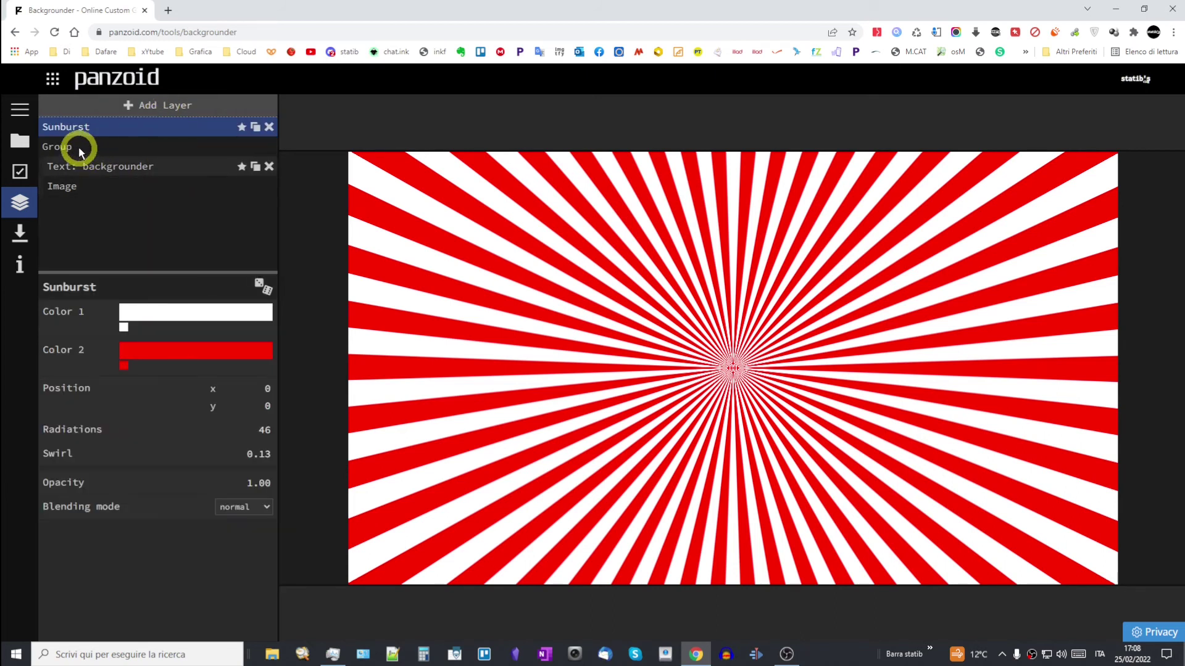
Step: Replace the red-and-white Sunburst layer with a new Sunburst and place it beneath the Image layer inside the Group
left_click(269, 127)
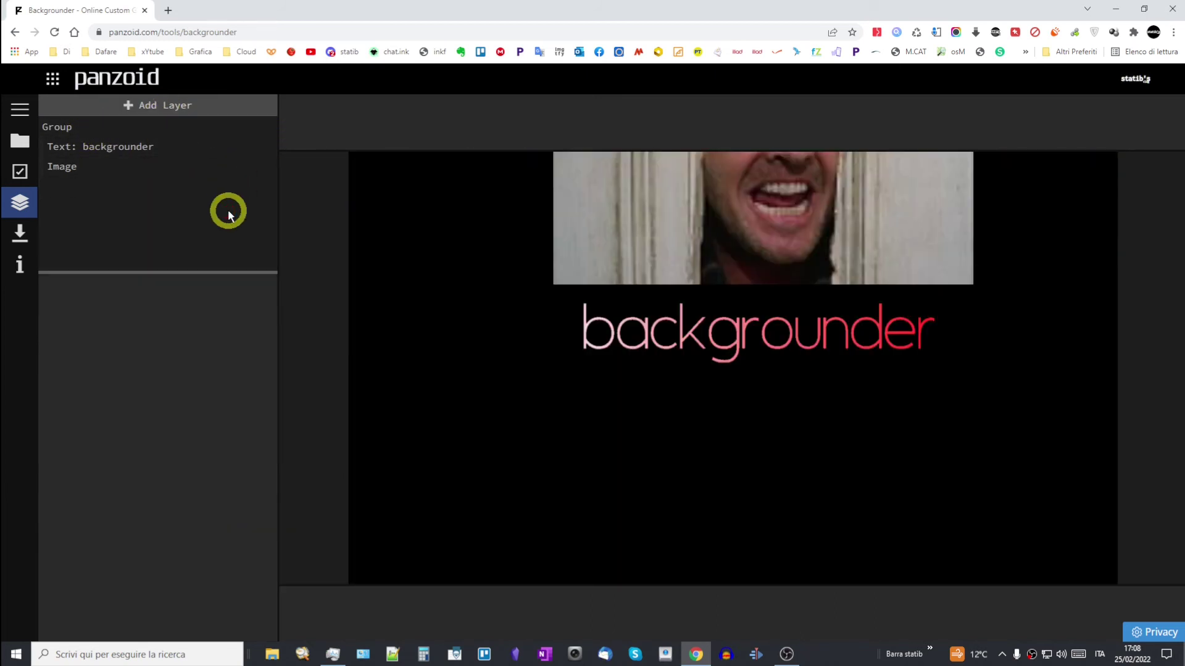
left_click(146, 107)
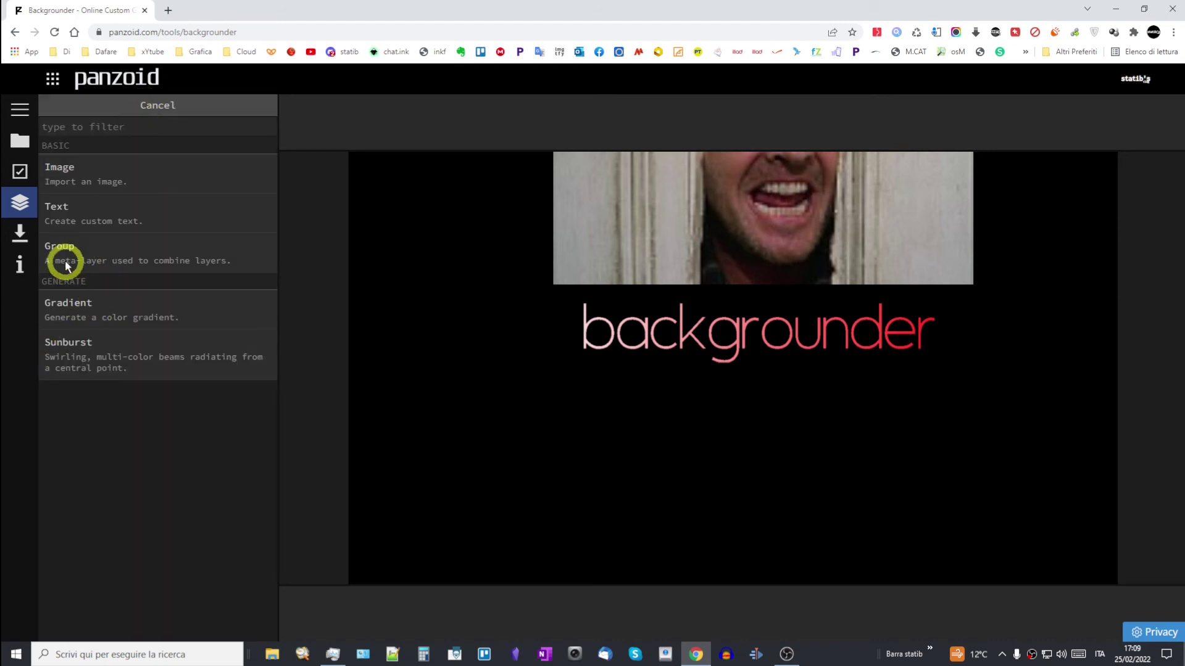
left_click(63, 343)
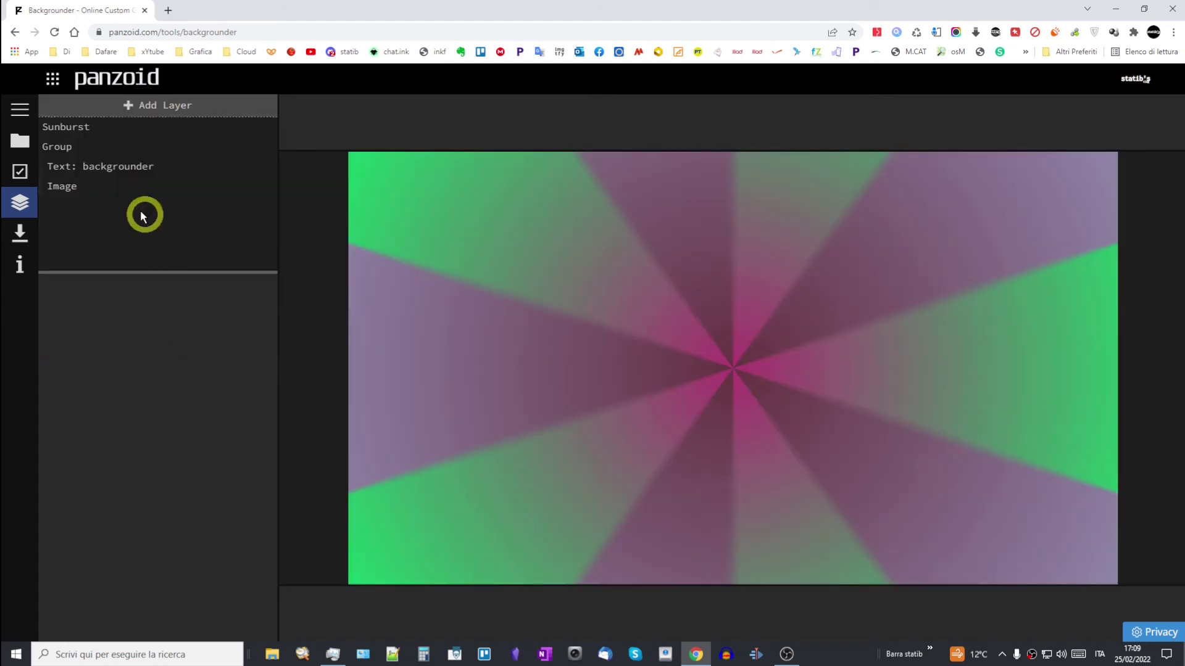
left_click(74, 128)
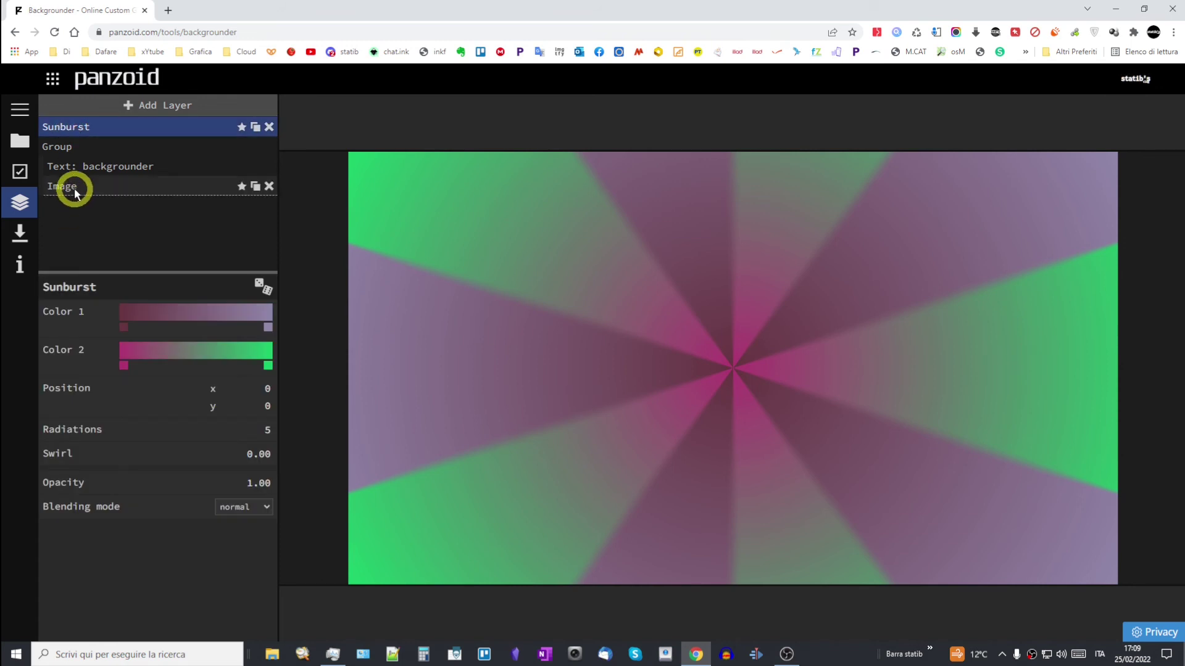
left_click_drag(74, 193, 74, 195)
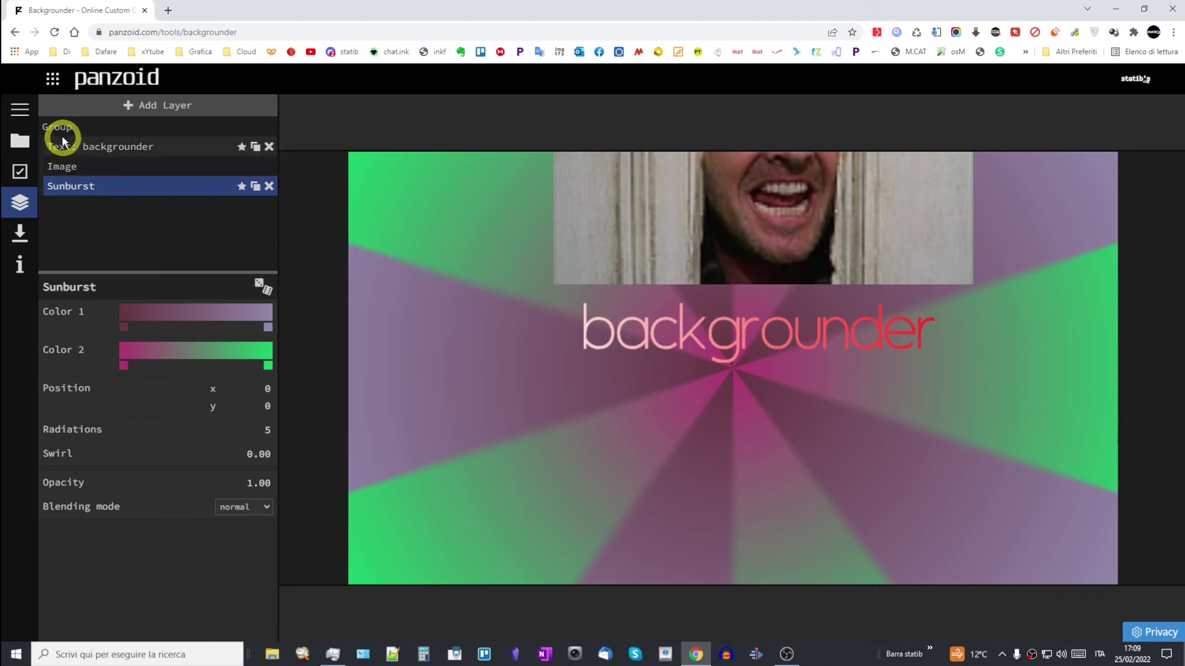
Step: Move the backgrounder text to the lower centre of the canvas and the image above it at about x 0, y 71
left_click(82, 151)
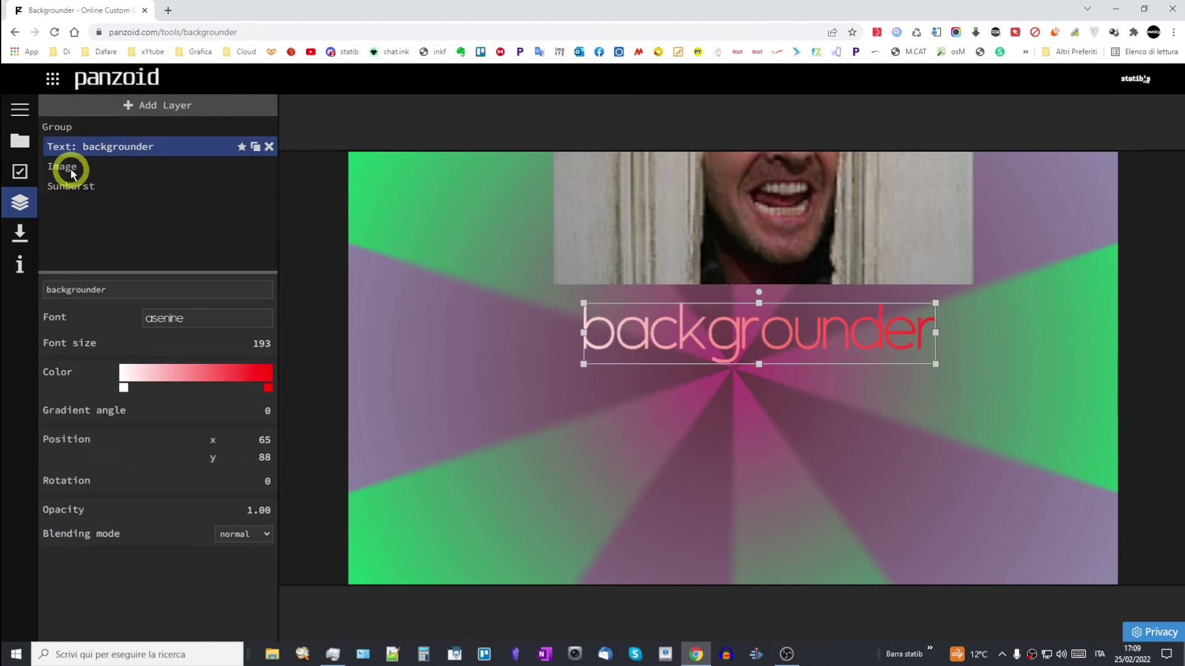
left_click_drag(759, 339, 738, 527)
left_click_drag(745, 206, 714, 380)
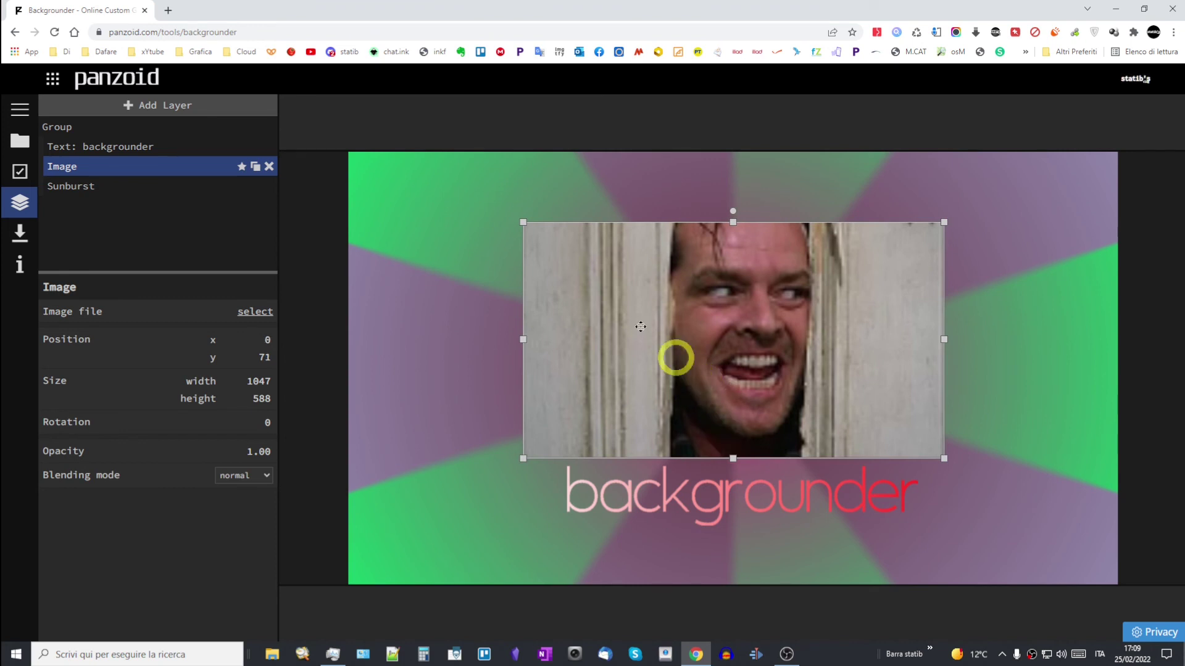
Step: Render the composition in png format and download the finished image
left_click(20, 233)
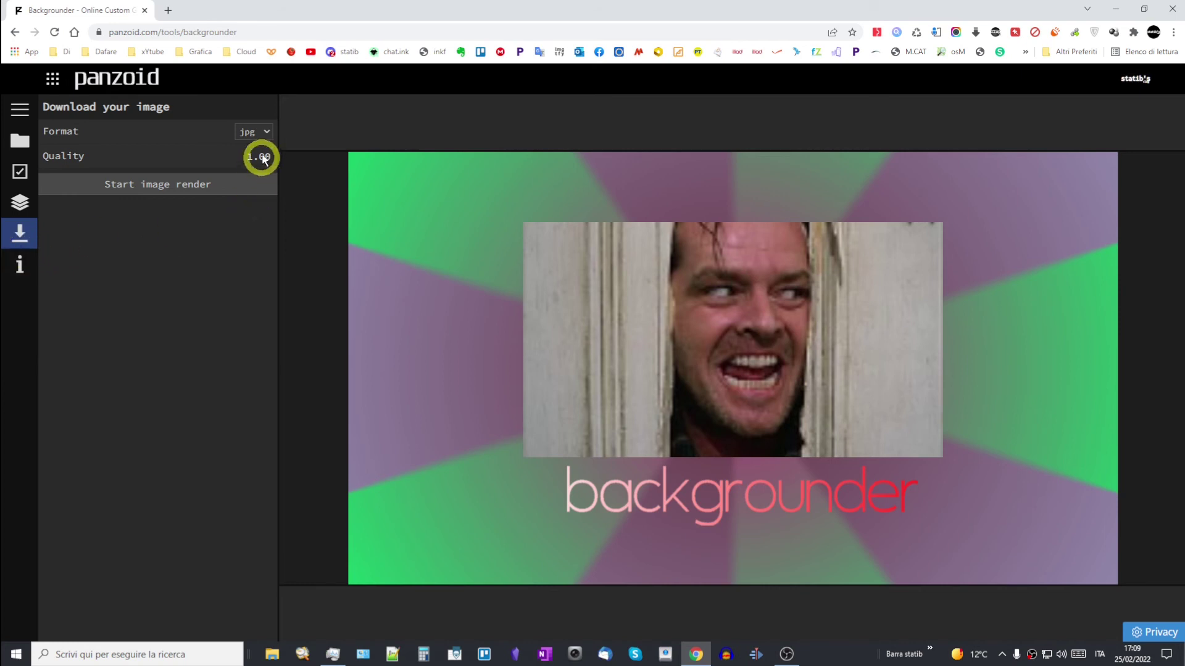
left_click(265, 133)
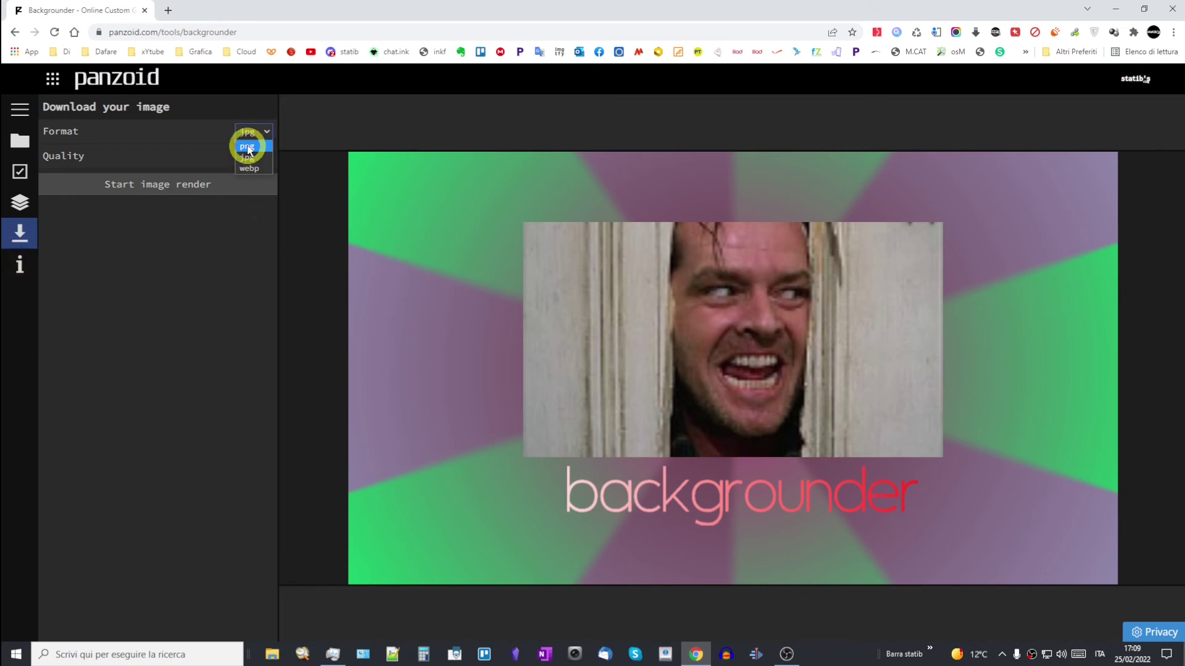
left_click(248, 147)
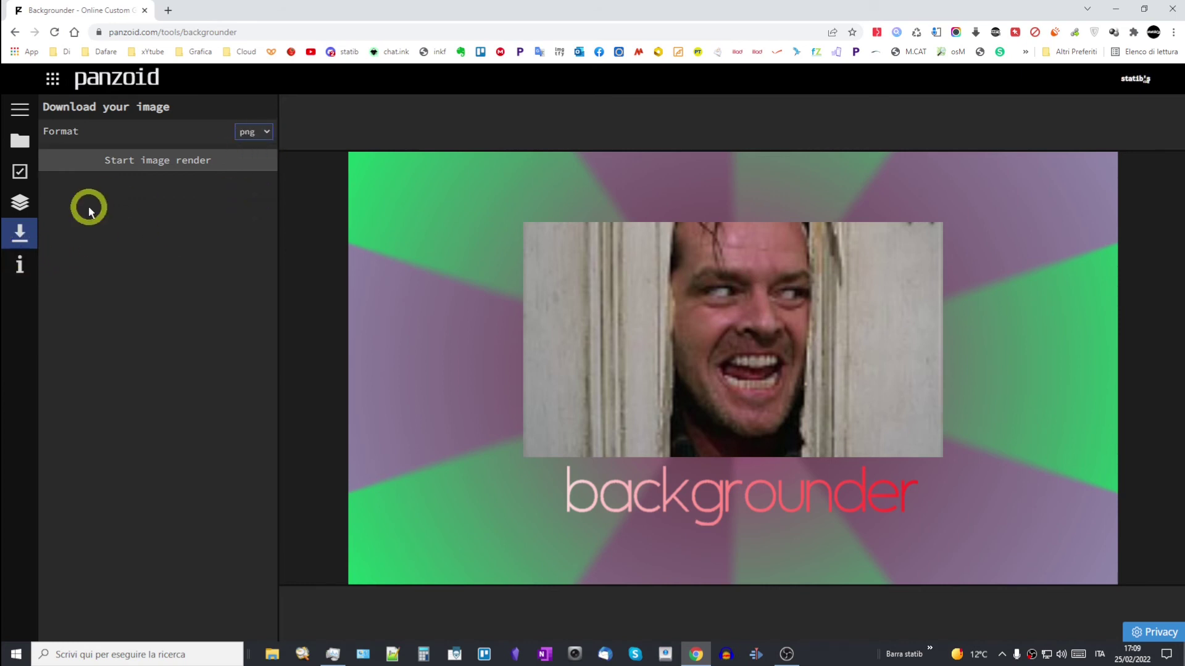
left_click(161, 164)
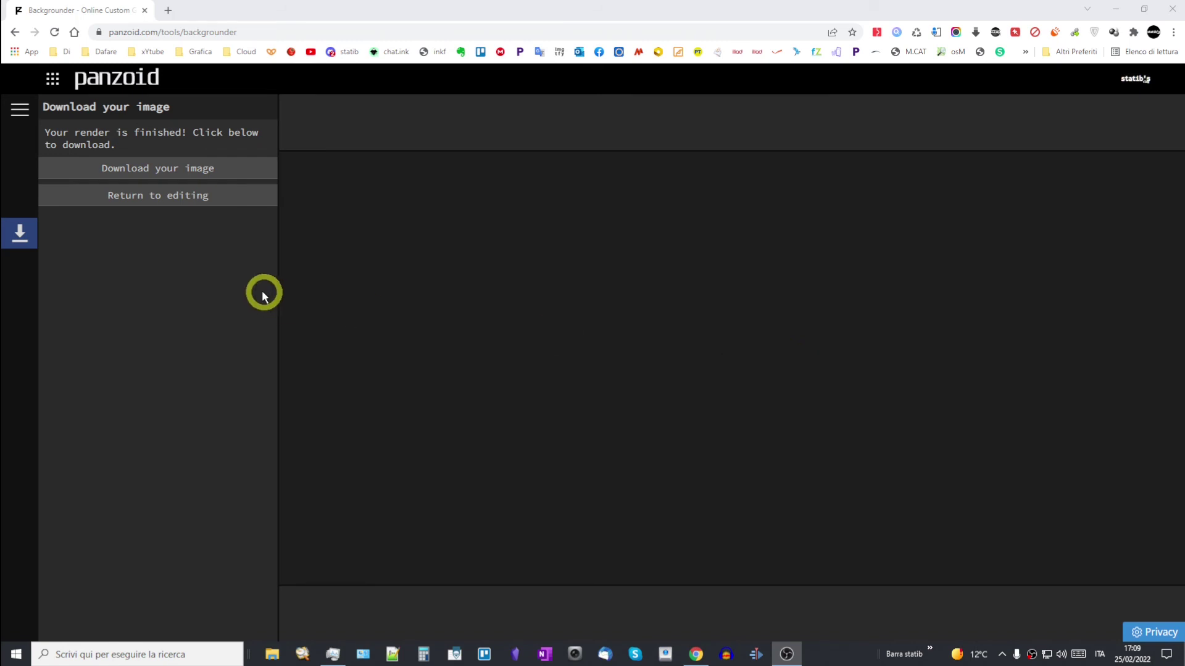
left_click(173, 170)
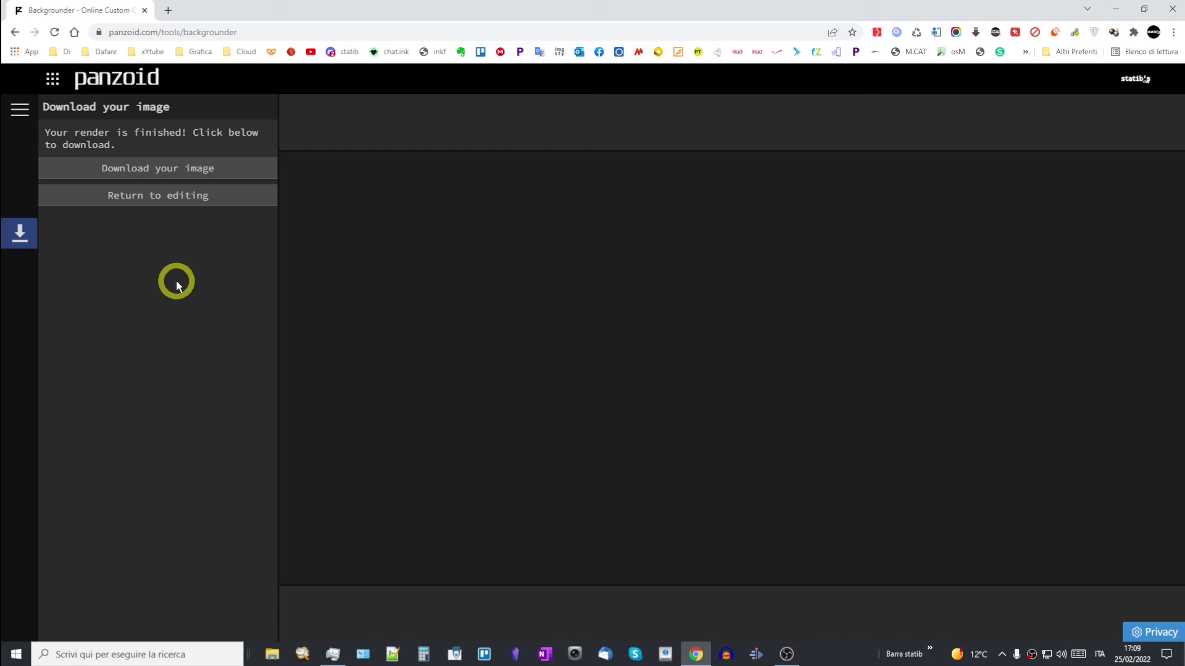
left_click(179, 171)
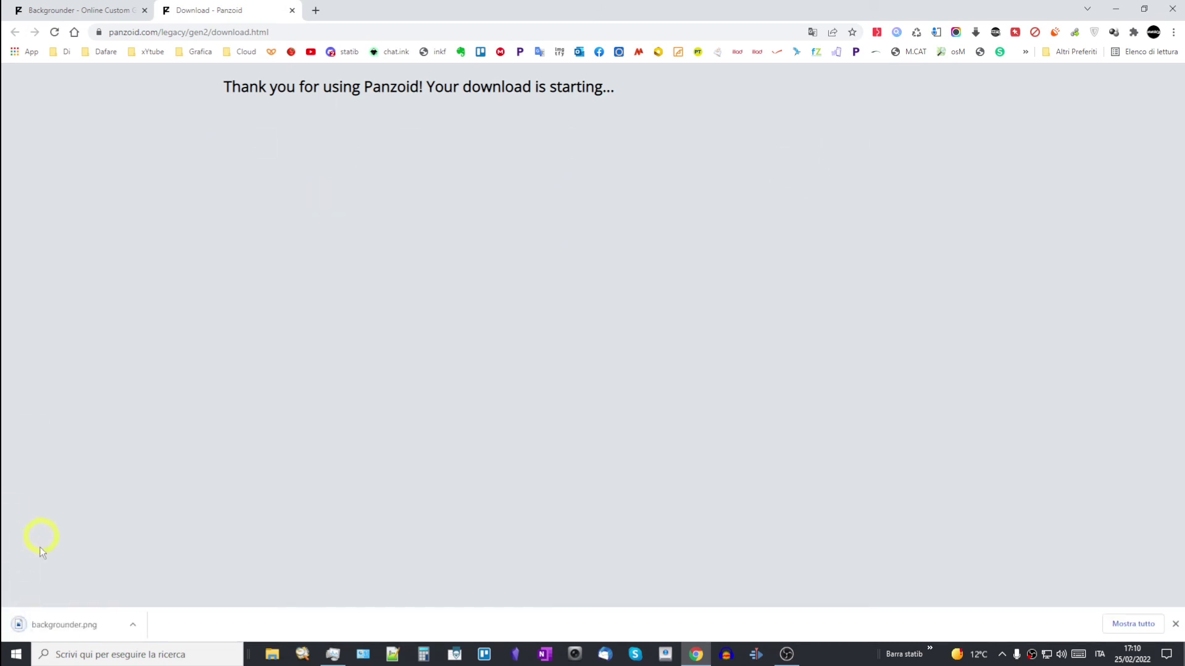
Step: View the downloaded backgrounder.png in the image viewer, close it and return to the Backgrounder page
left_click(70, 628)
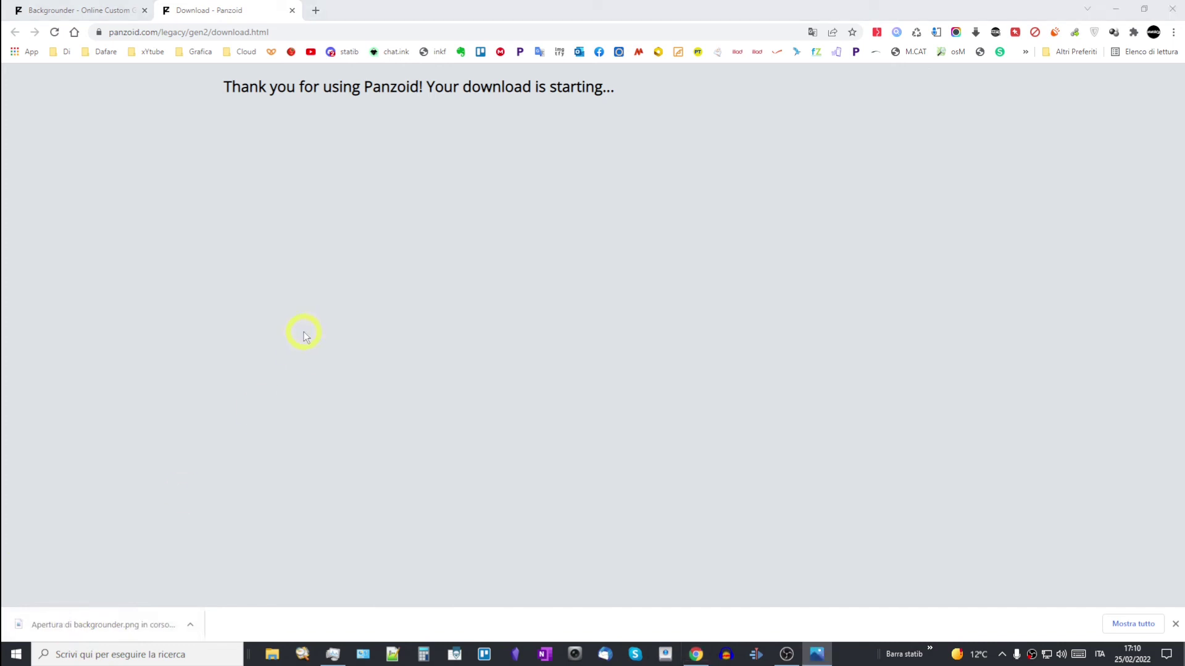
left_click_drag(430, 36, 504, 80)
left_click(908, 69)
left_click(68, 9)
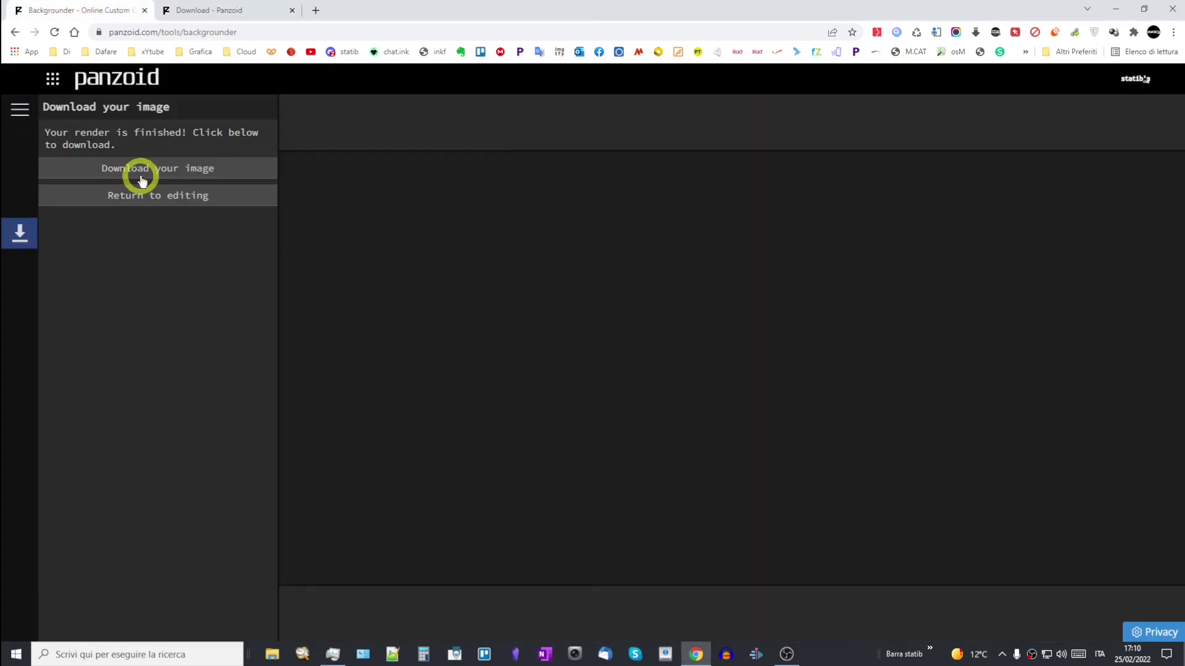
Step: Return to editing, save the project by downloading its project file, and close the extra download page
left_click(171, 198)
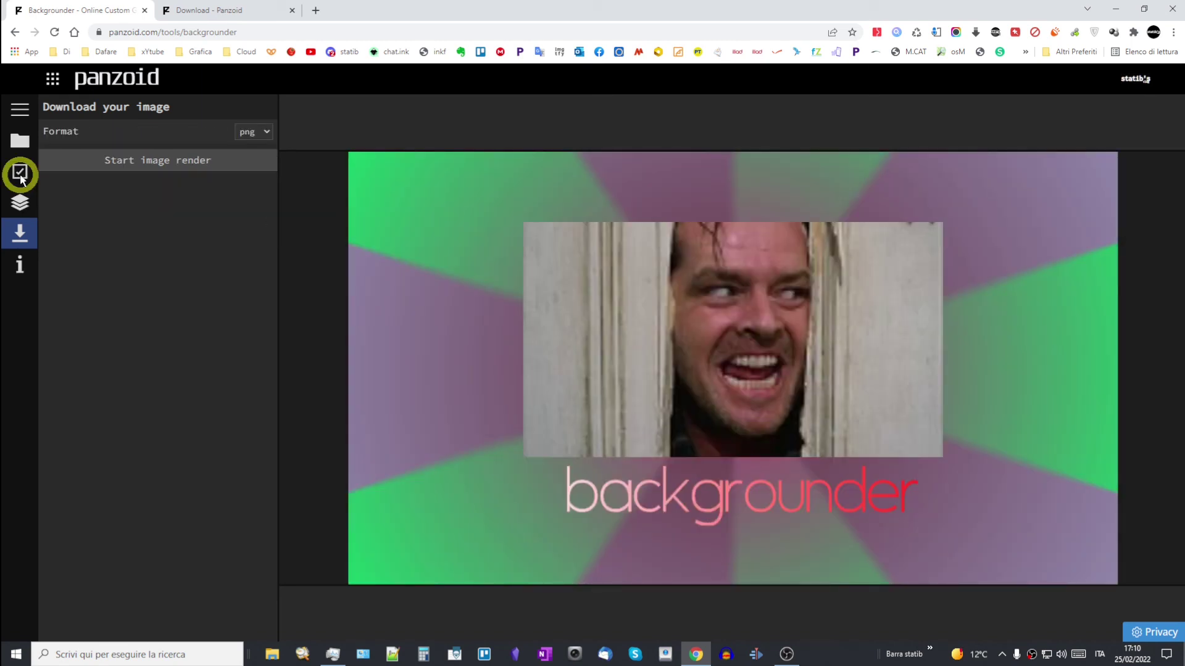
left_click(47, 207)
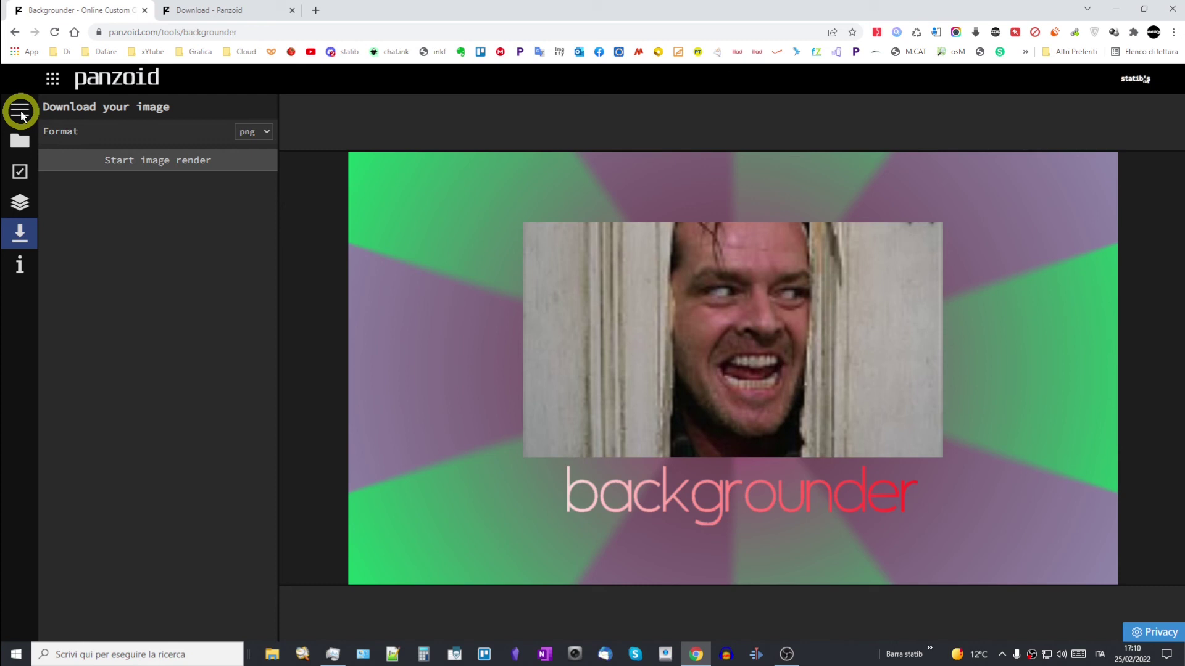
left_click(21, 115)
left_click(21, 148)
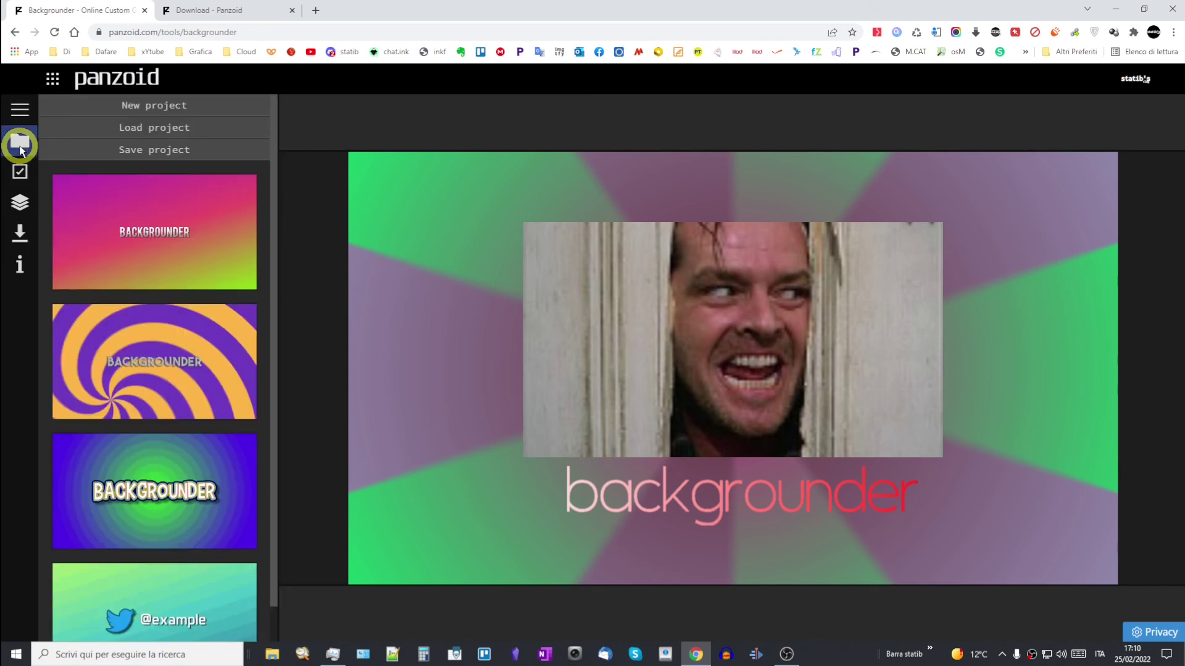
left_click(152, 153)
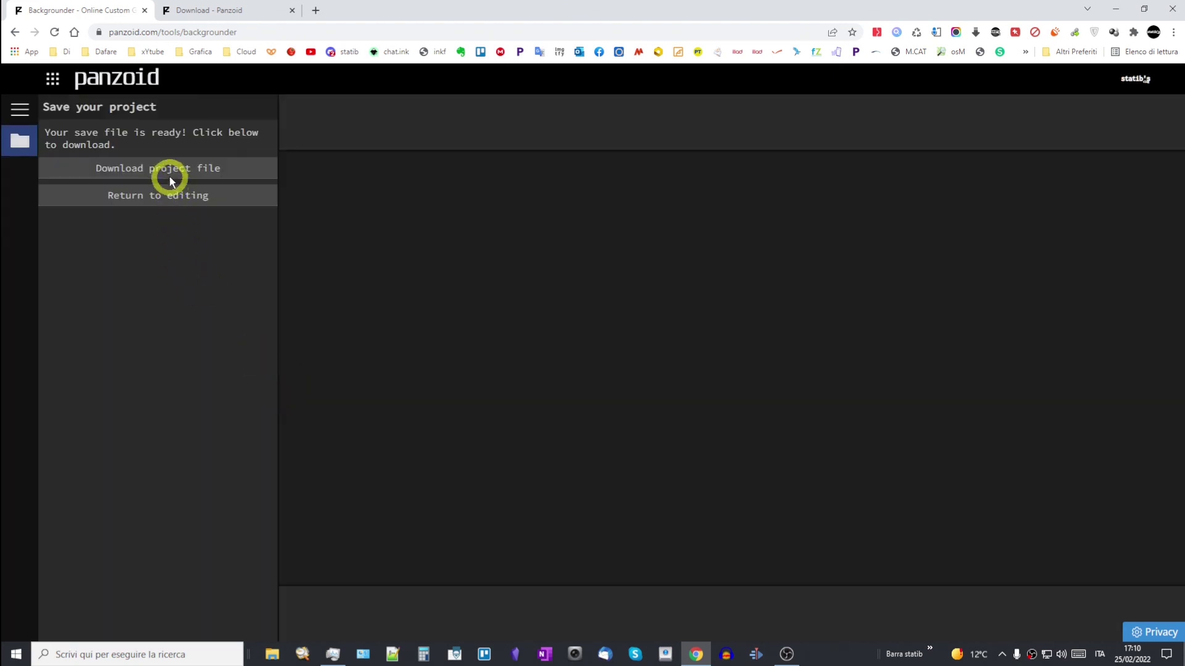
left_click(170, 179)
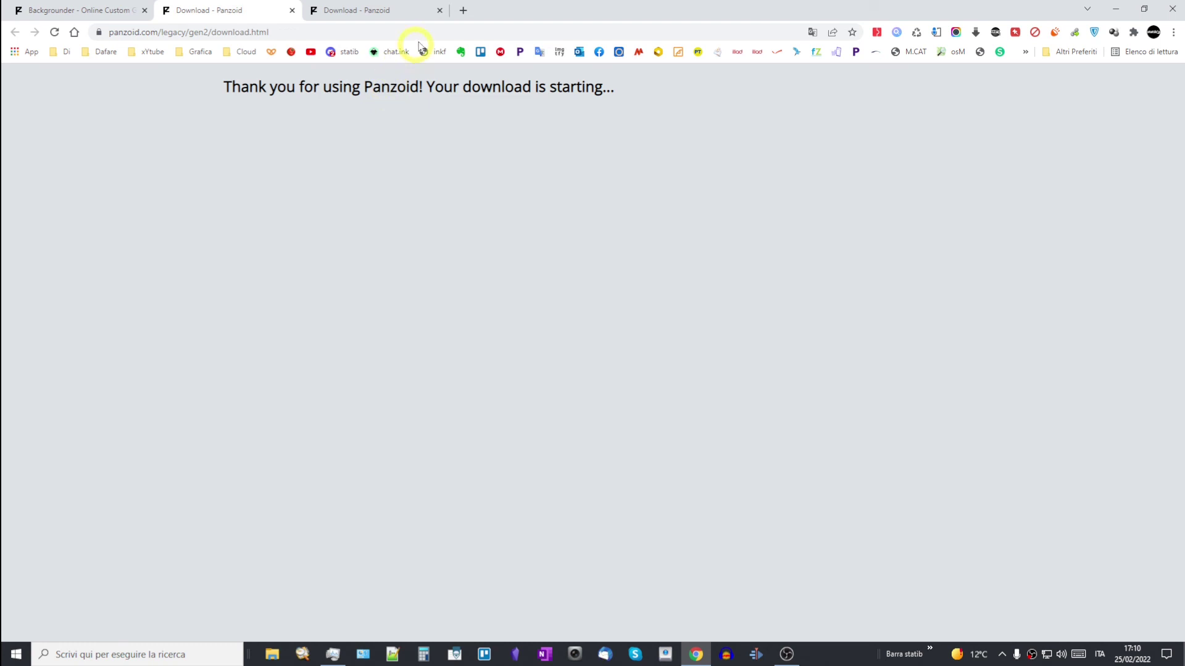
left_click(439, 10)
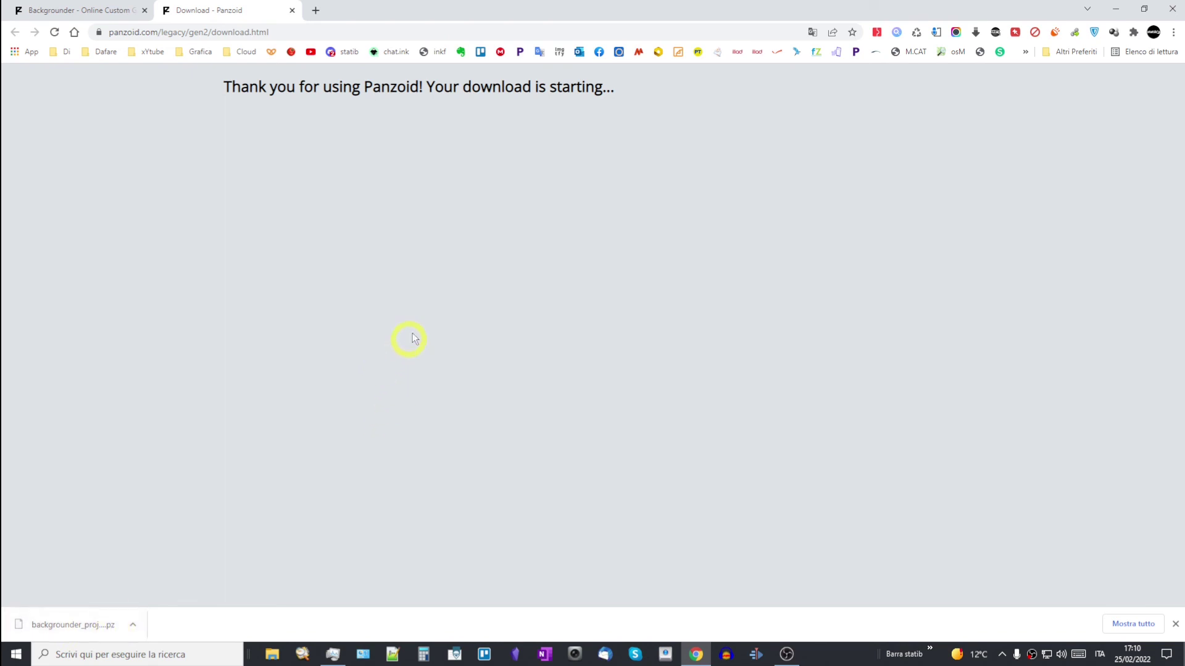
Step: Return to the editor from the save page and leave it for the Panzoid home page, confirming the exit
left_click(57, 10)
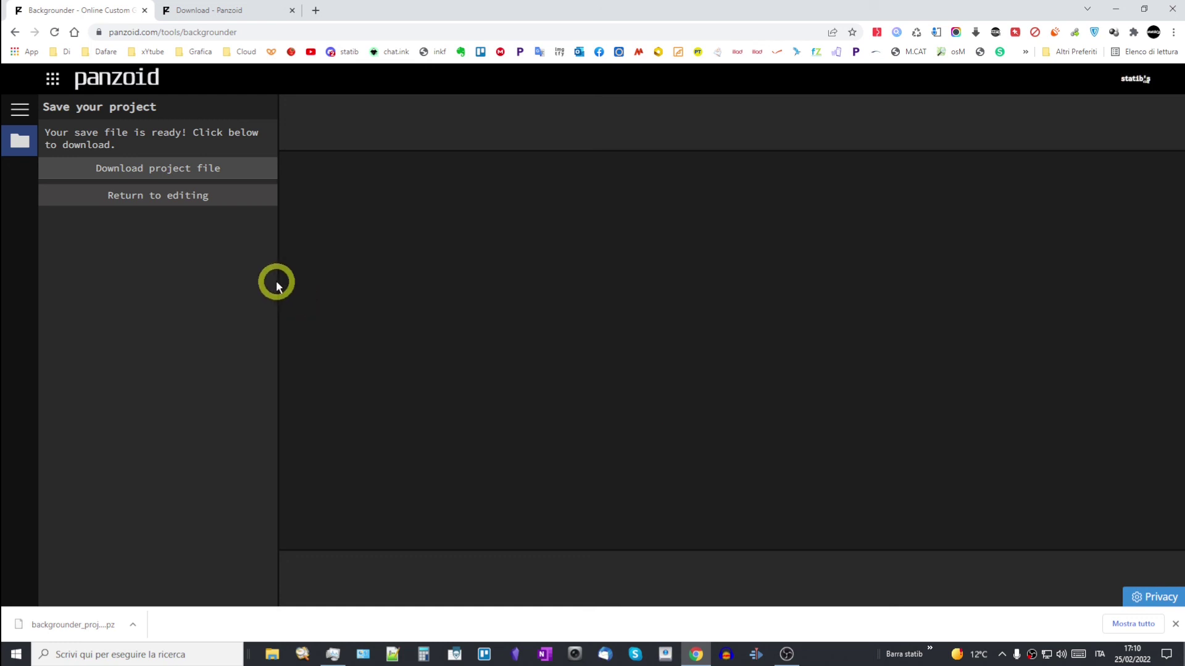
left_click(198, 201)
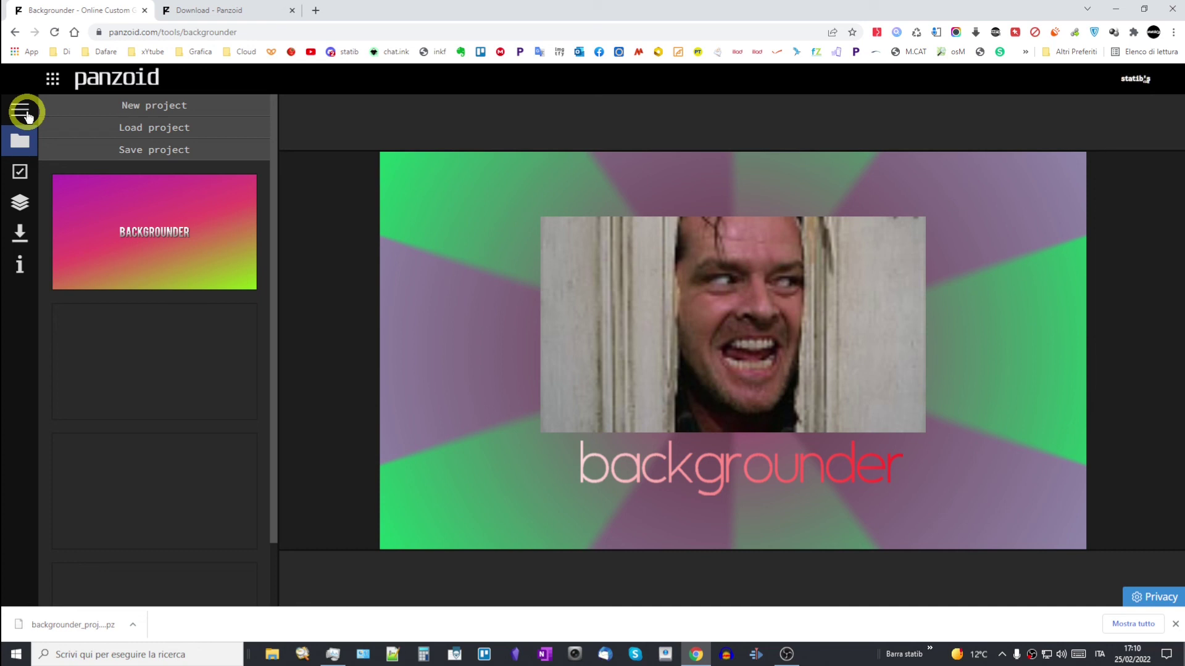
left_click(53, 80)
left_click(62, 107)
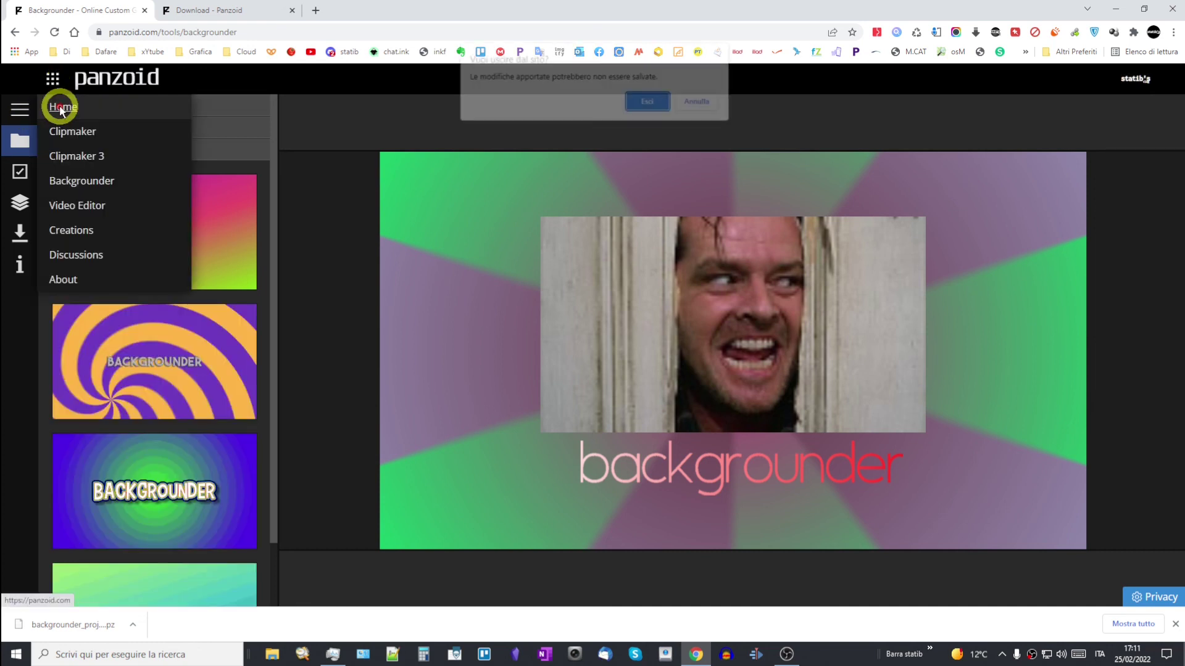
left_click(649, 104)
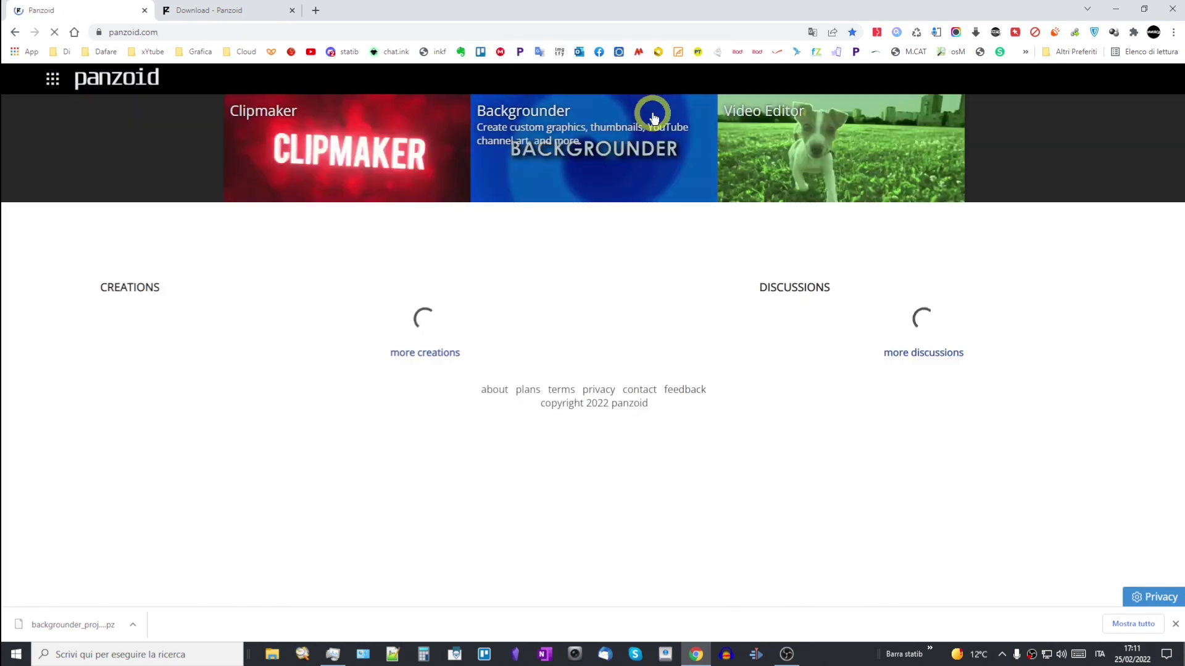